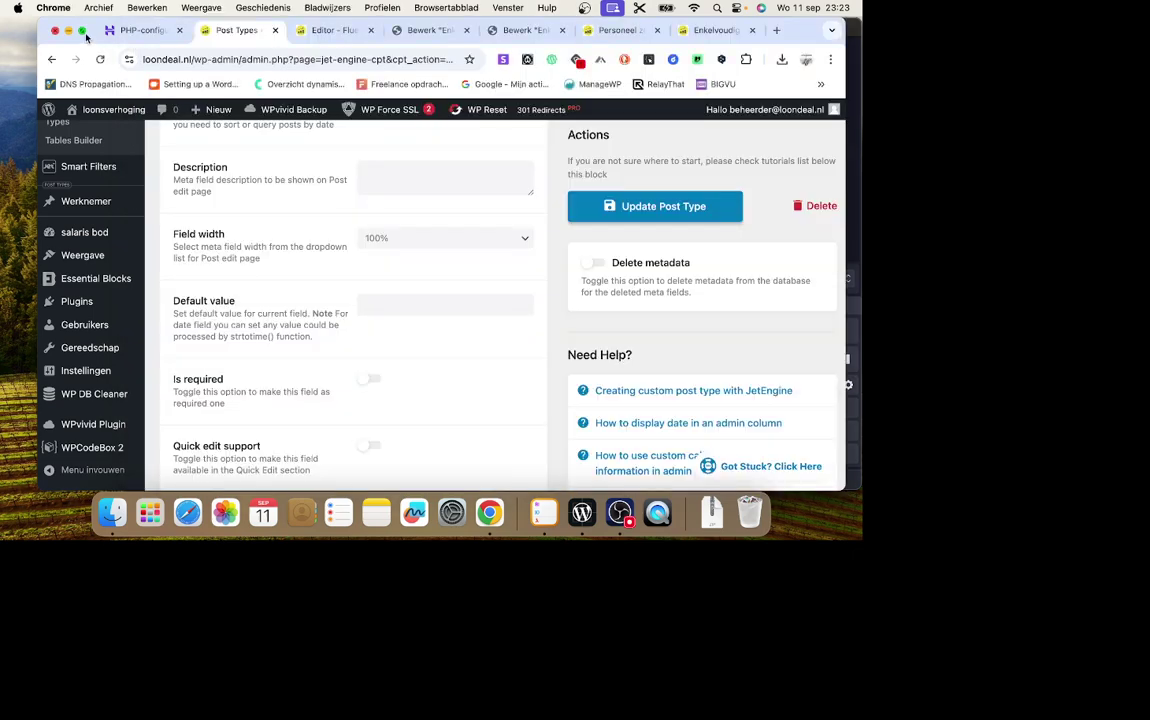
Maximize the browser and switch to the Elementor editor of the single-page template.
left_click(83, 31)
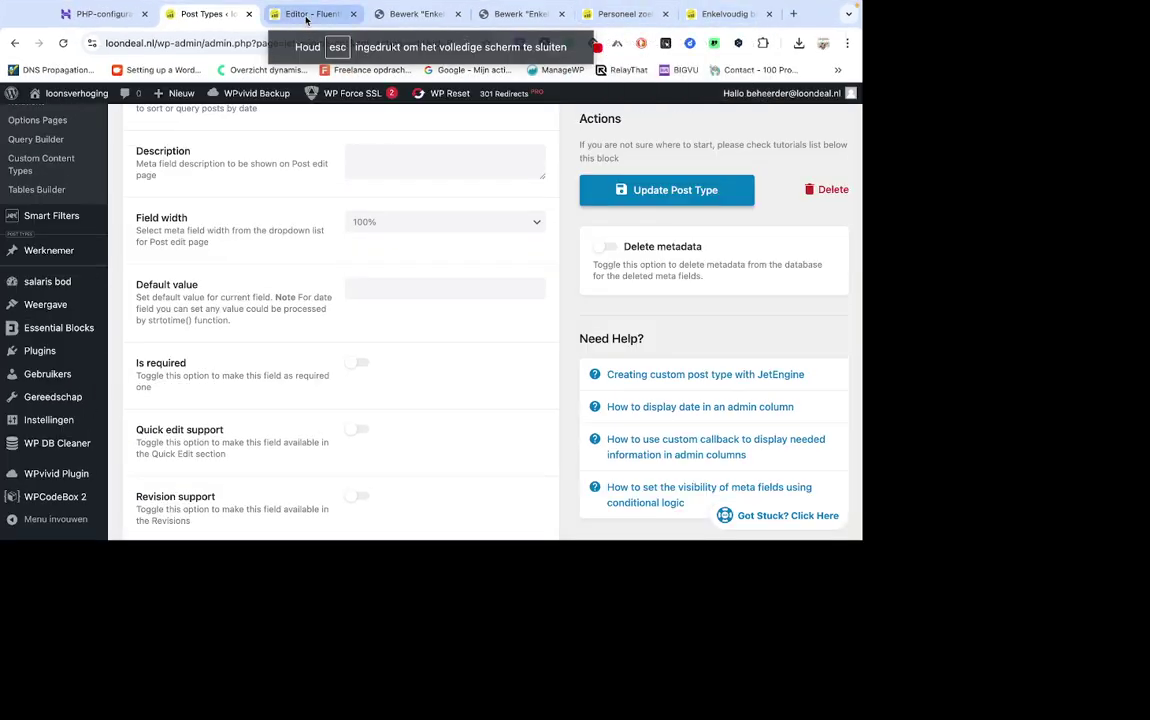
left_click(406, 19)
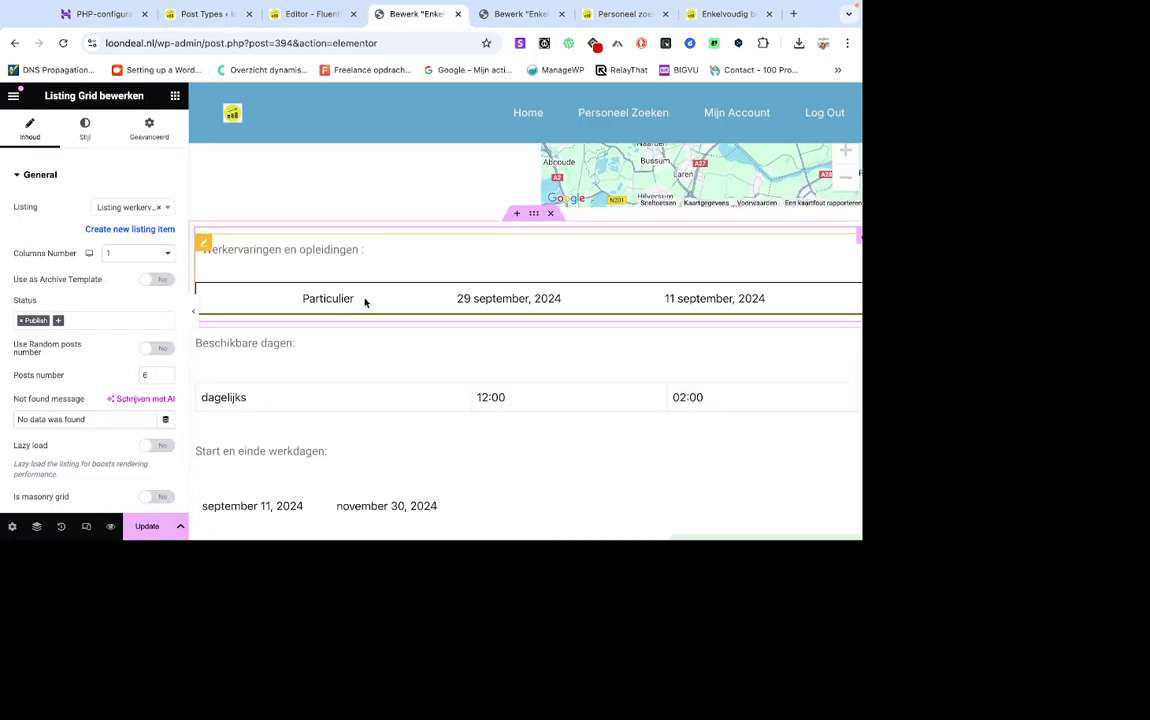
Scroll the preview to the available-days section and select the 'Beschikbare dagen:' text widget.
scroll(365, 302, "down", 1)
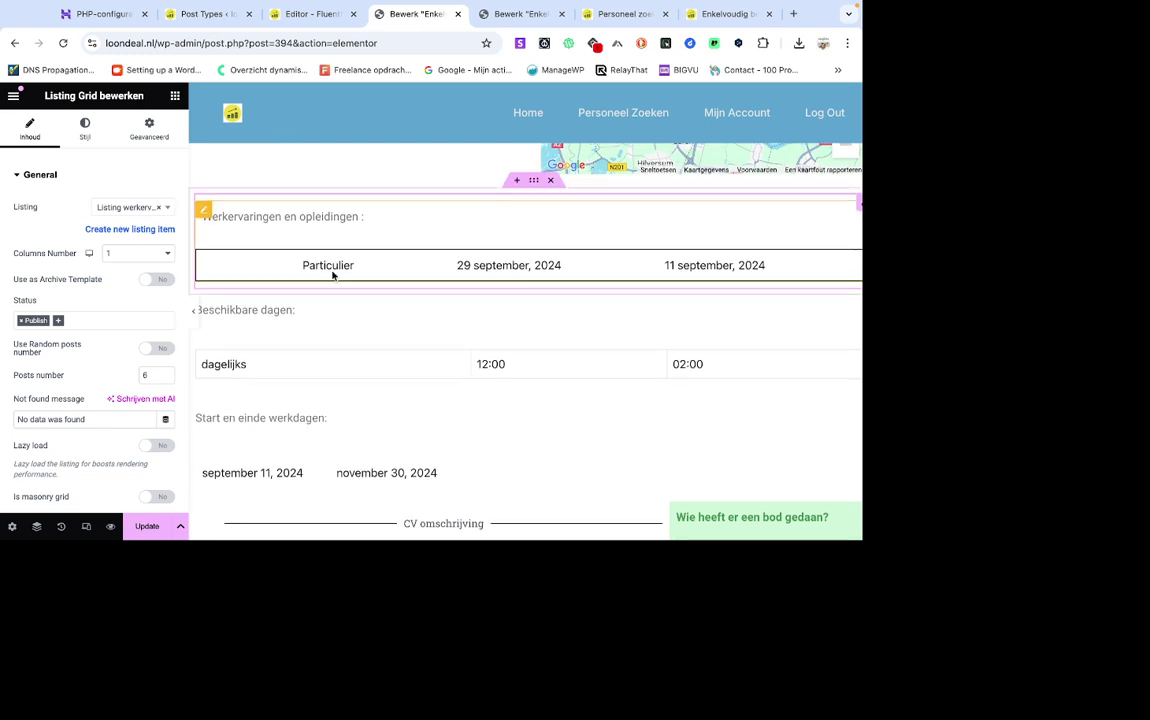
scroll(333, 275, "up", 2)
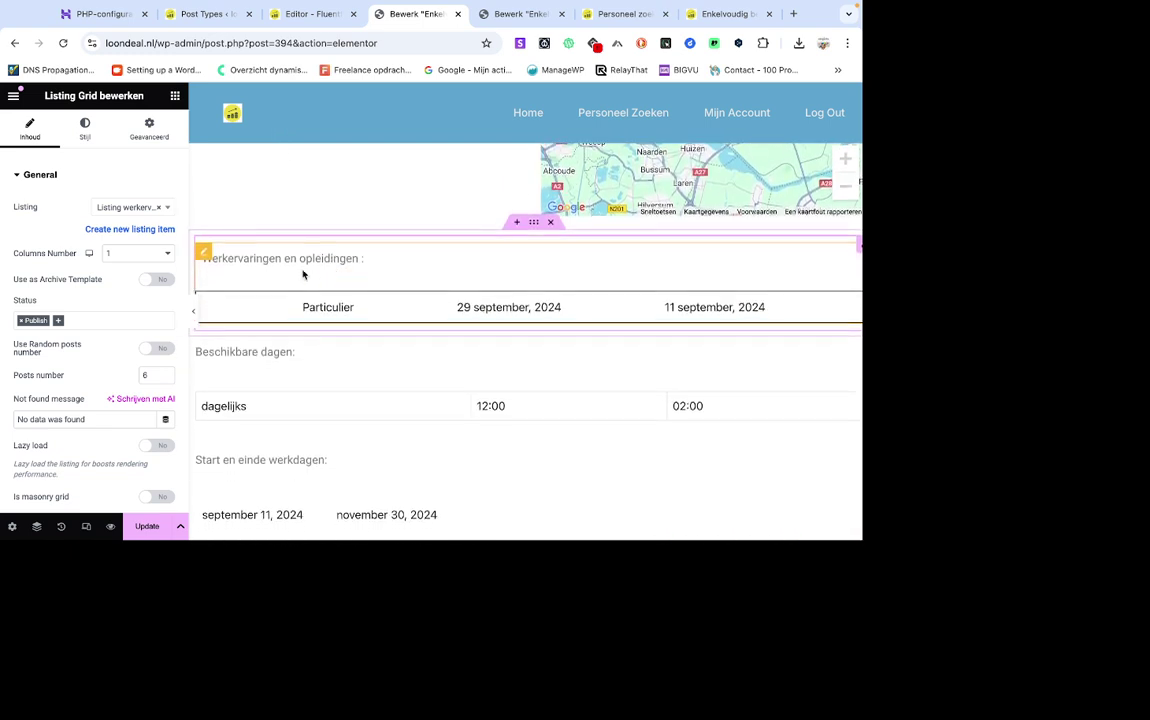
scroll(303, 274, "down", 2)
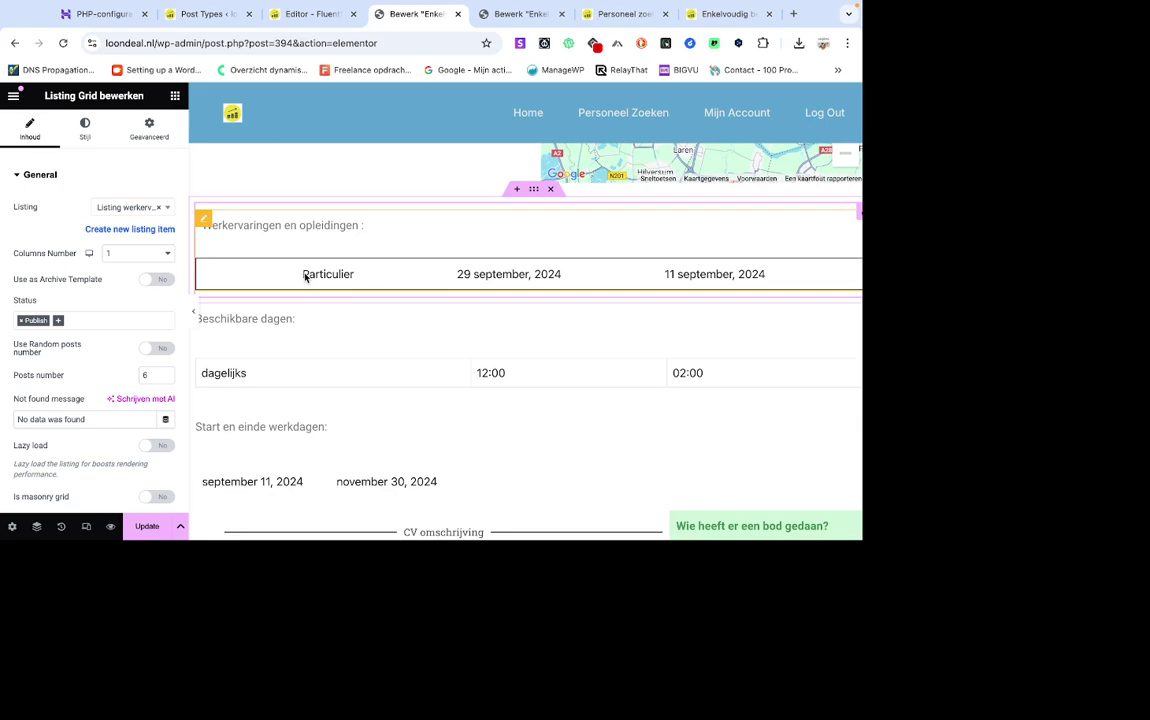
left_click(251, 326)
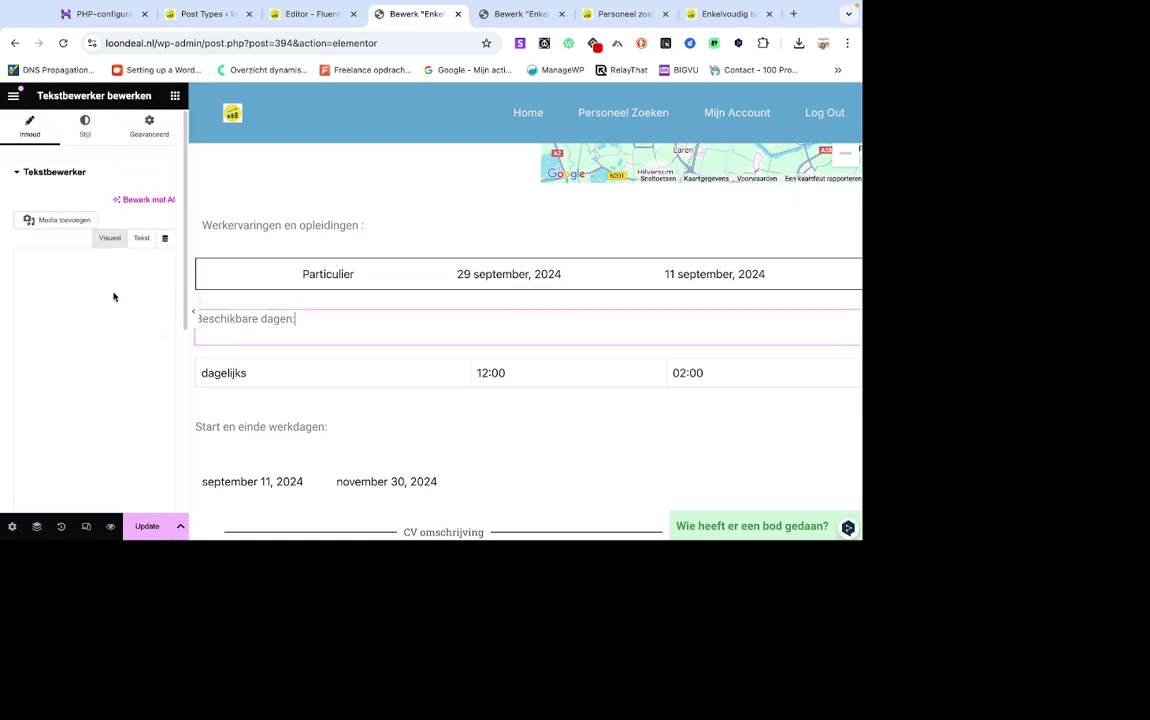
Open the 'dagelijks' Dynamic Repeater settings and highlight the tijdstippen macro in its item format.
left_click(230, 368)
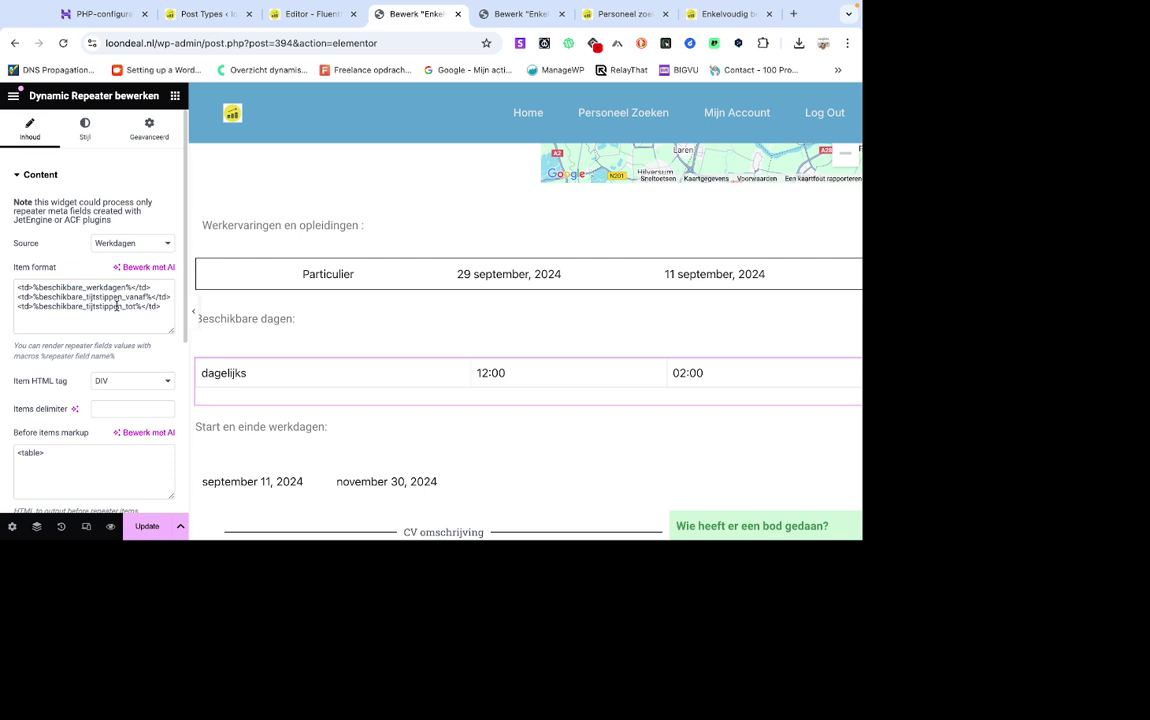
left_click_drag(122, 307, 100, 307)
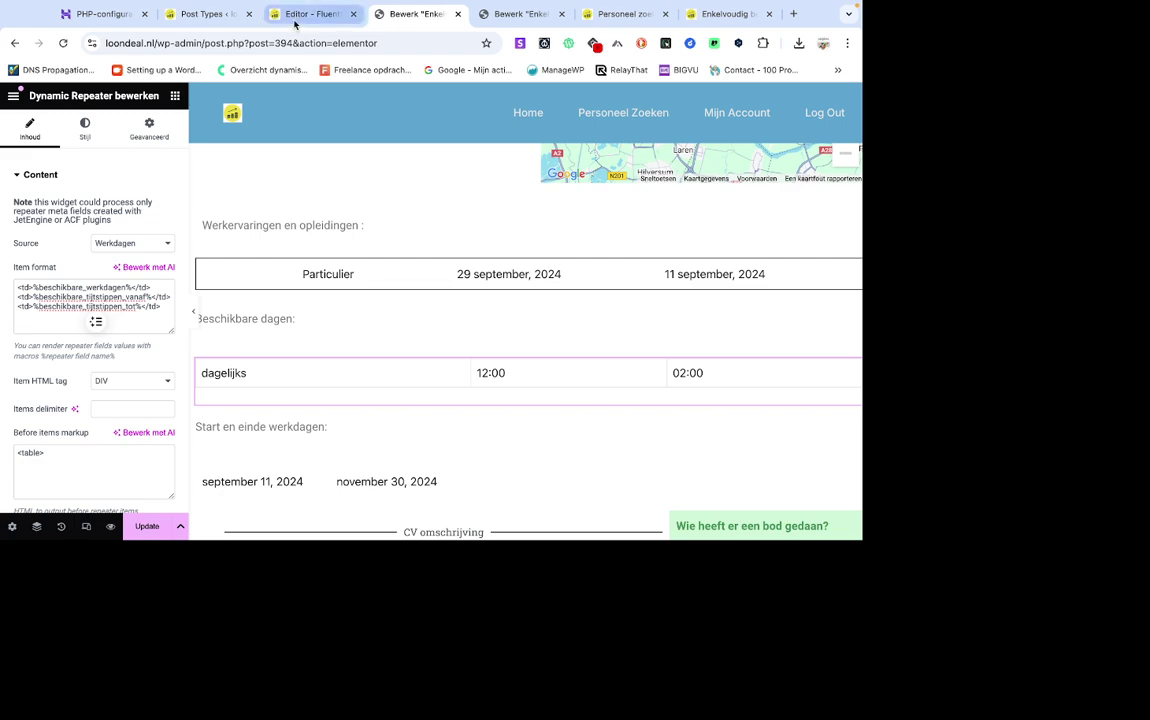
Return to the post type meta fields and collapse then re-expand the Start datum field.
left_click(200, 16)
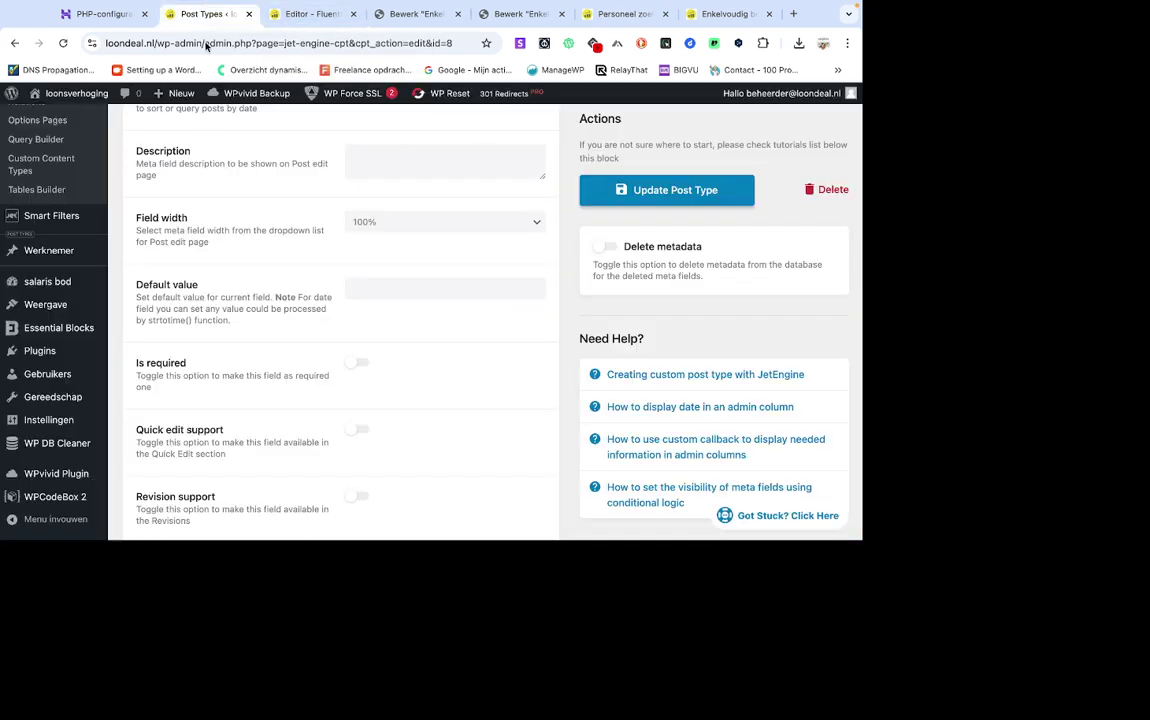
scroll(264, 256, "up", 3)
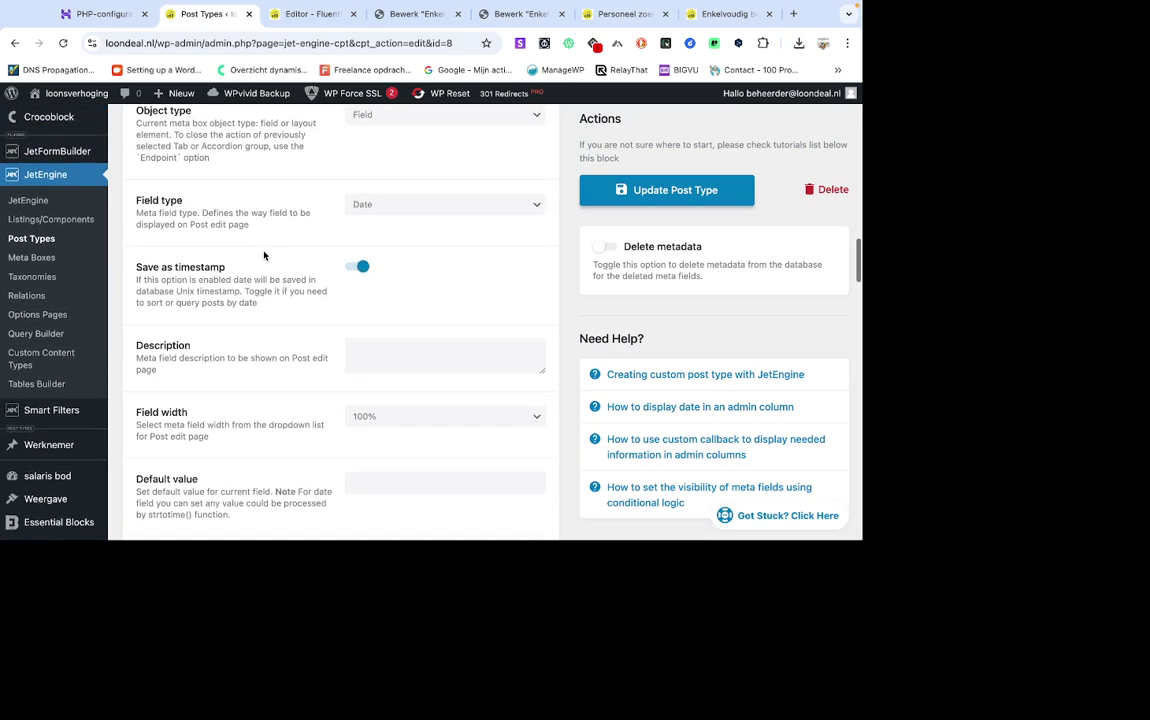
scroll(264, 256, "up", 6)
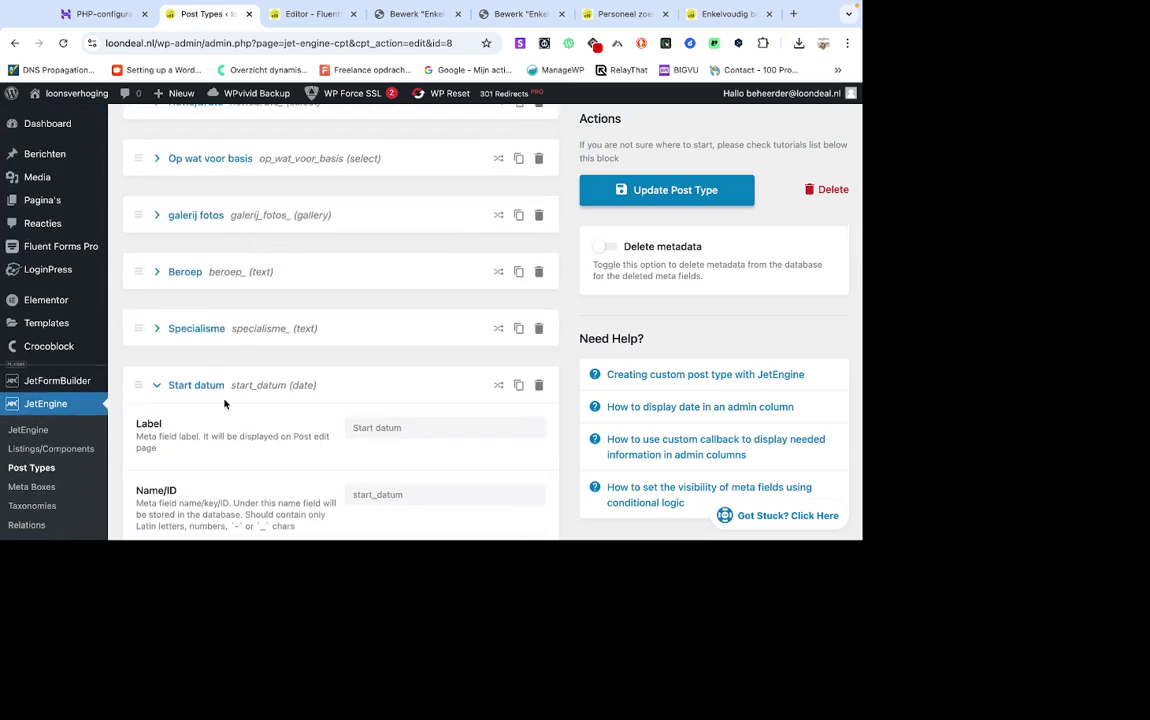
left_click(208, 390)
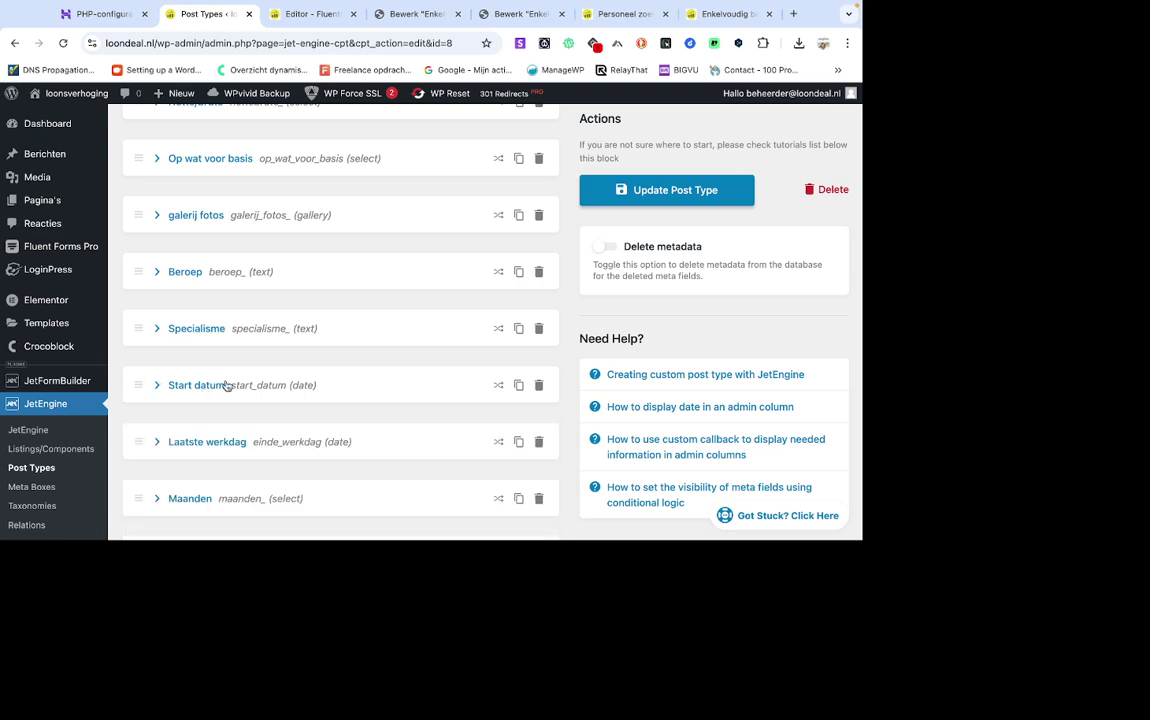
scroll(205, 300, "down", 2)
left_click(203, 292)
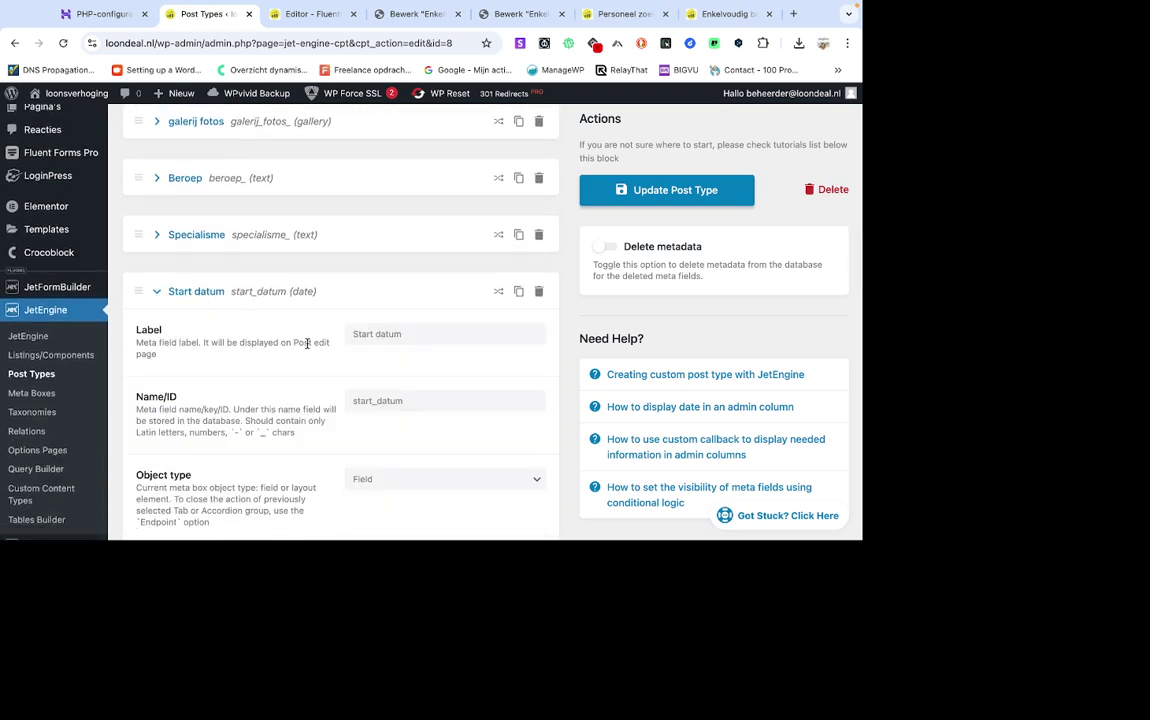
Expand the Laatste werkdag field and review its settings.
scroll(307, 343, "down", 4)
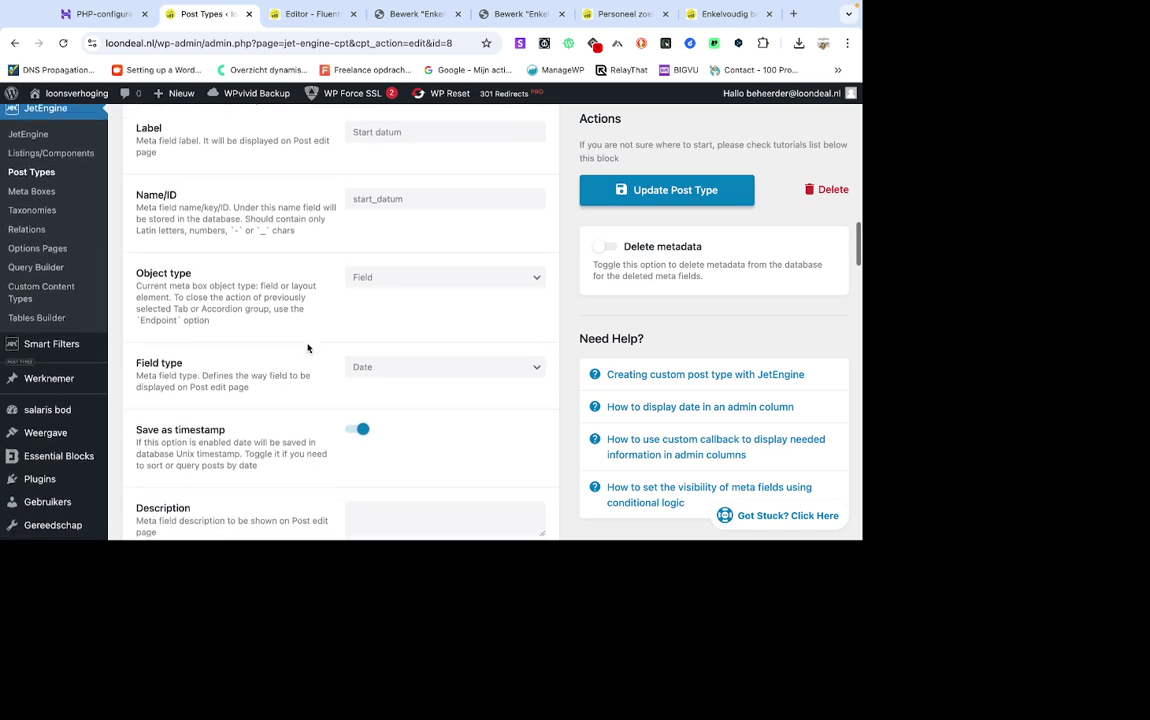
scroll(307, 348, "down", 12)
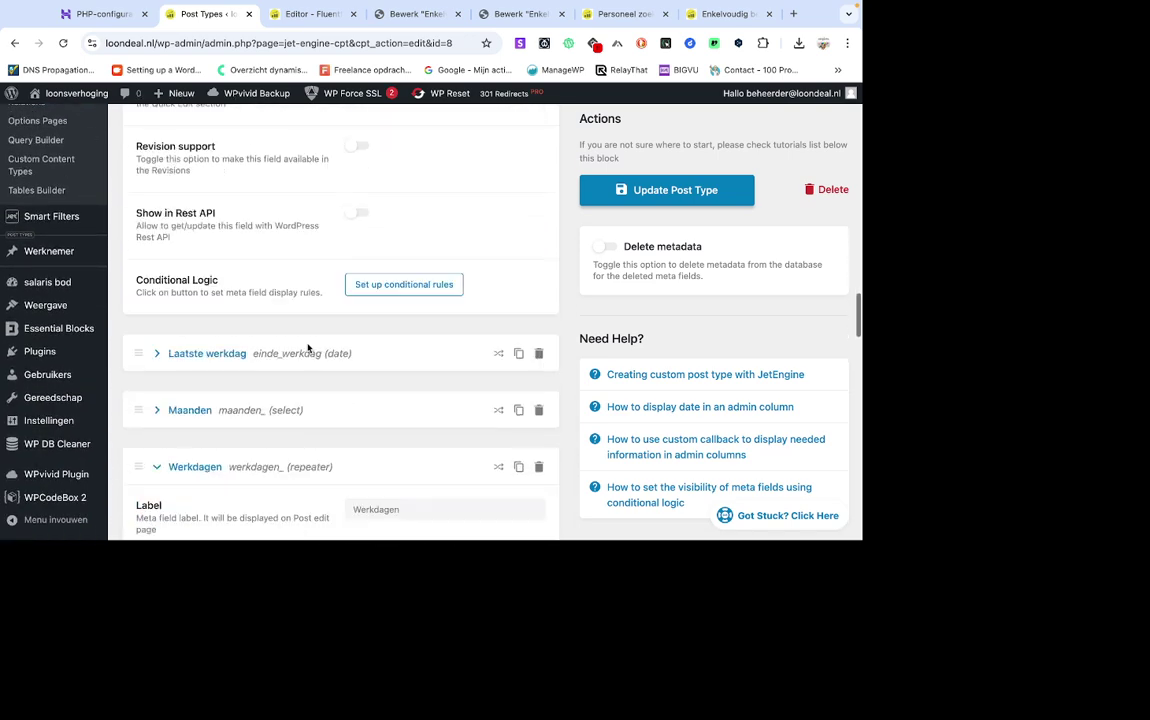
left_click(209, 358)
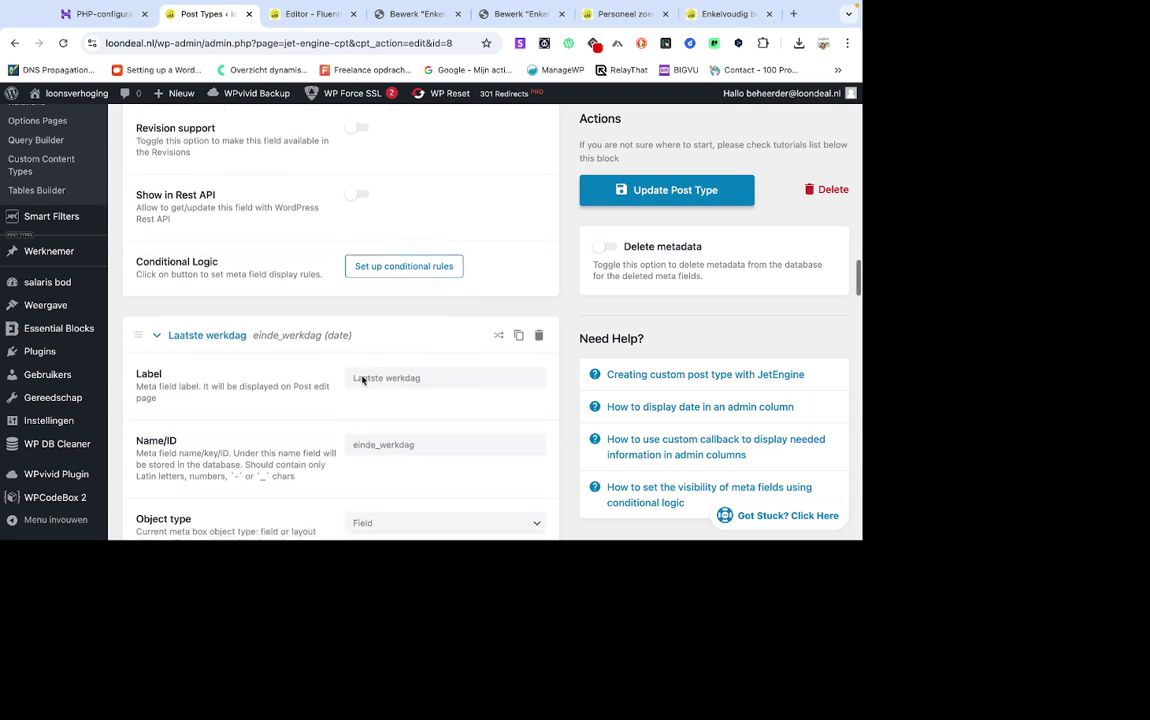
scroll(364, 380, "down", 5)
scroll(362, 382, "up", 2)
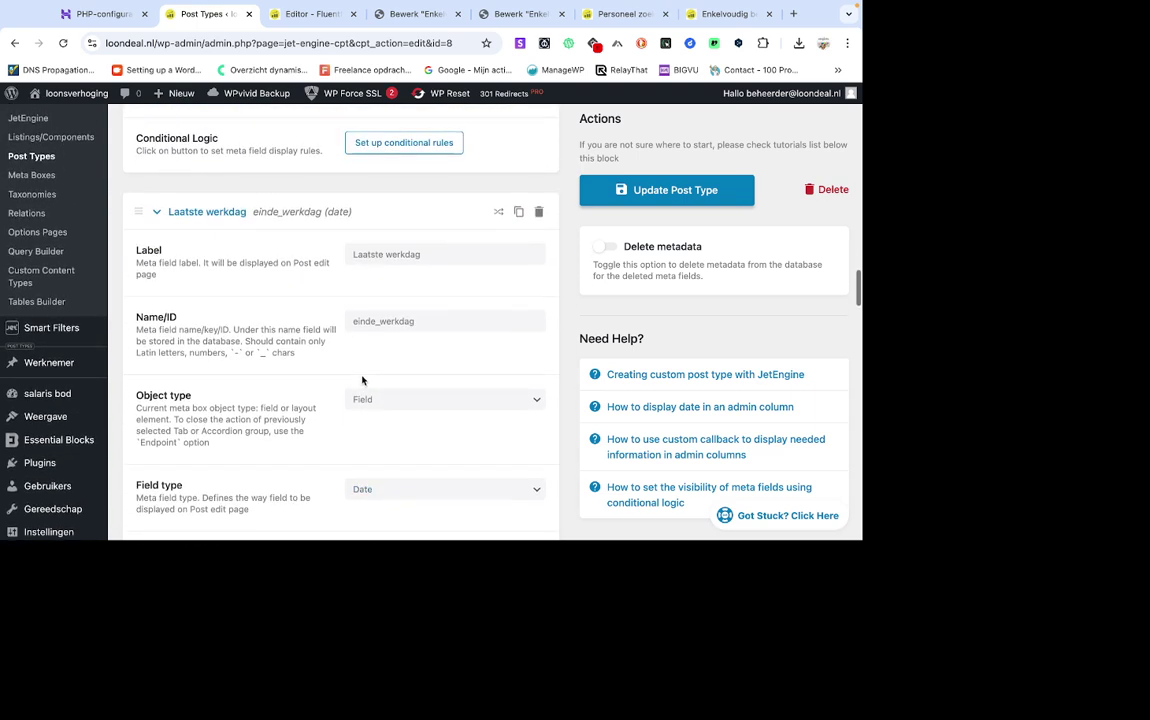
scroll(362, 380, "down", 2)
scroll(362, 380, "down", 1)
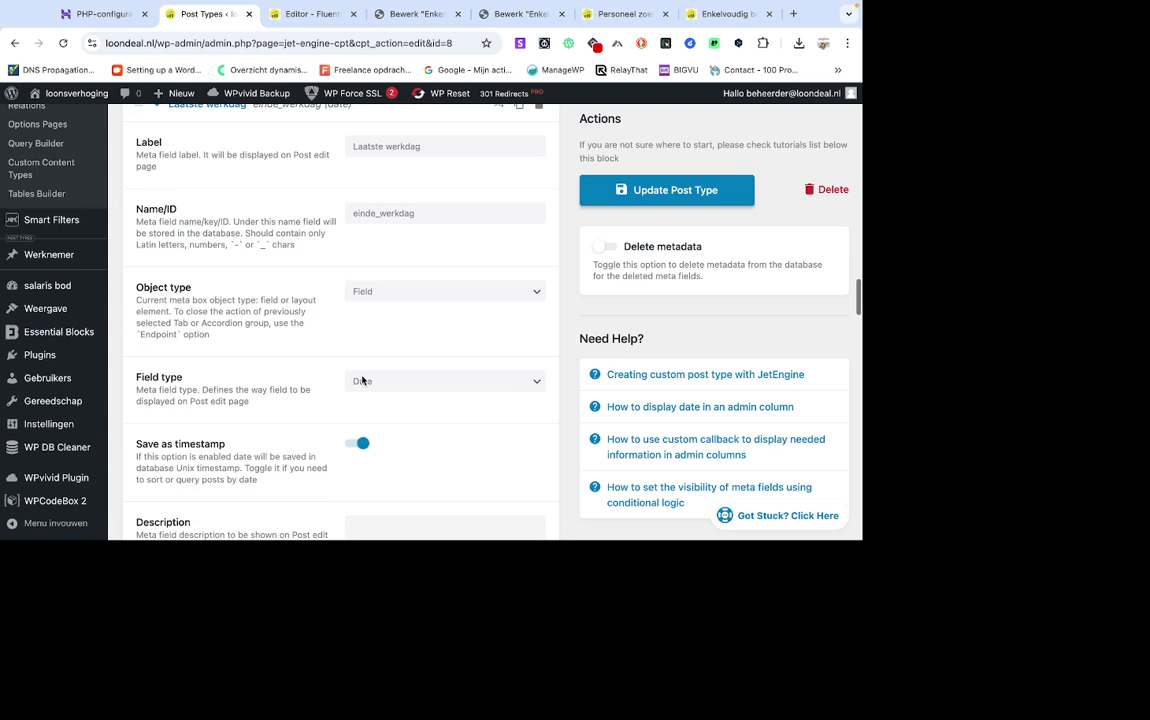
scroll(362, 380, "up", 1)
scroll(293, 352, "down", 3)
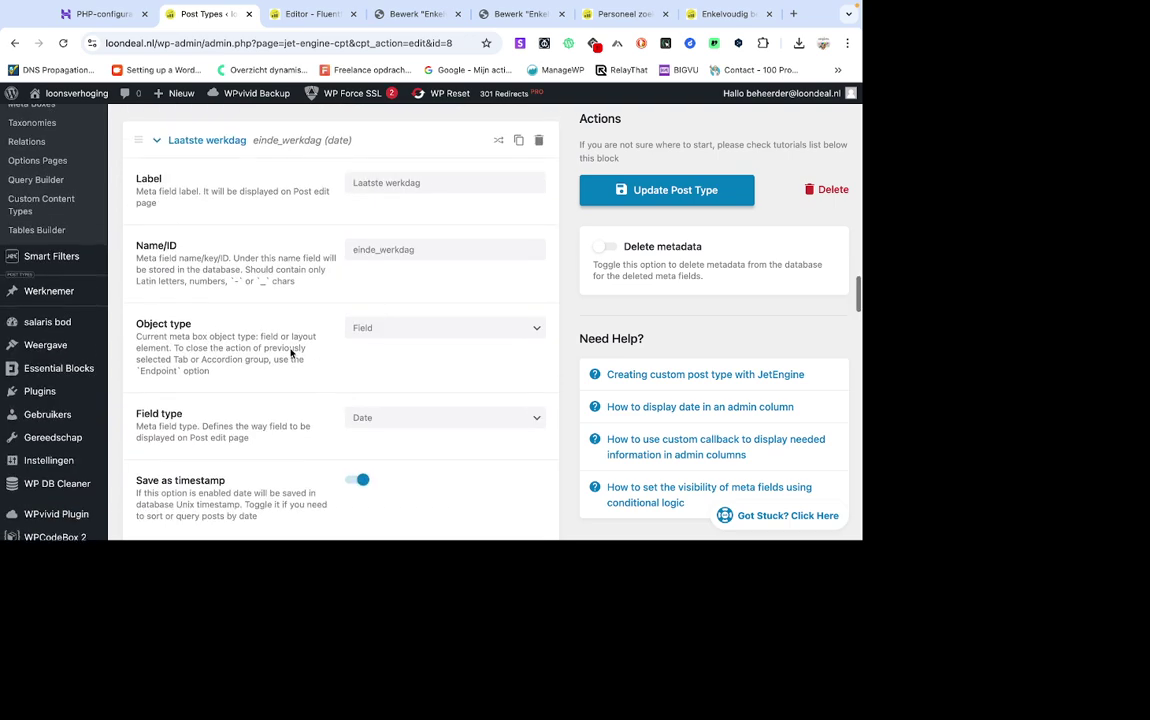
scroll(291, 353, "down", 3)
scroll(291, 352, "up", 3)
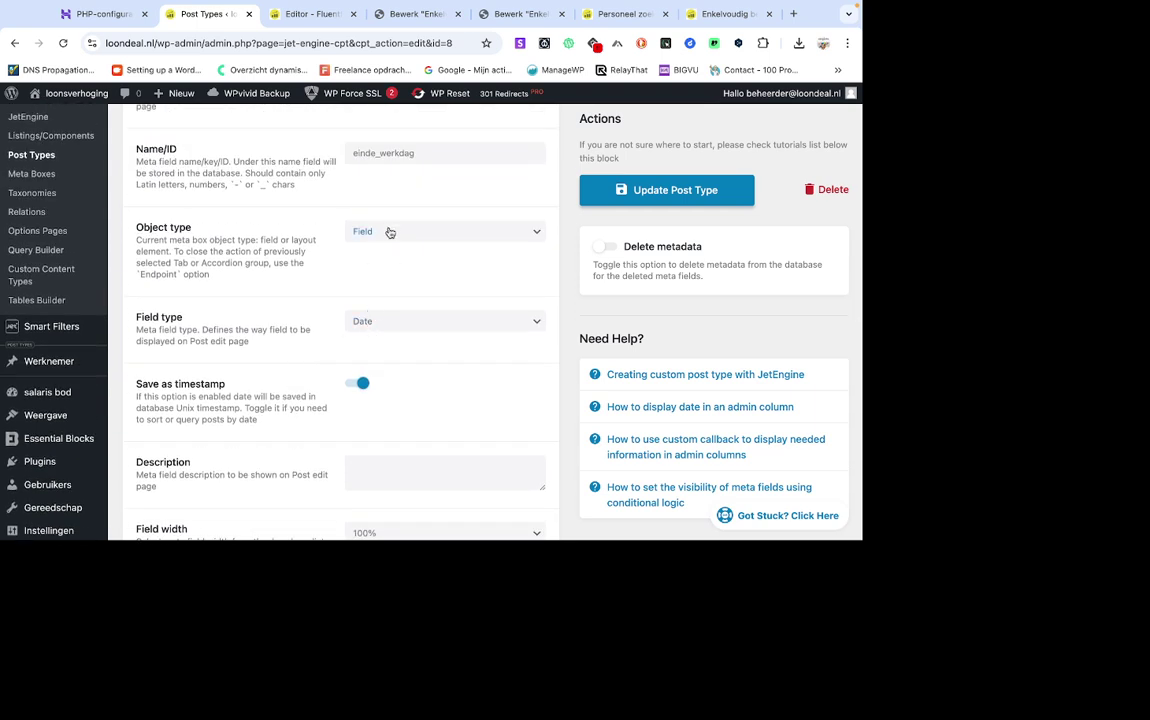
scroll(330, 268, "up", 1)
scroll(330, 268, "up", 1)
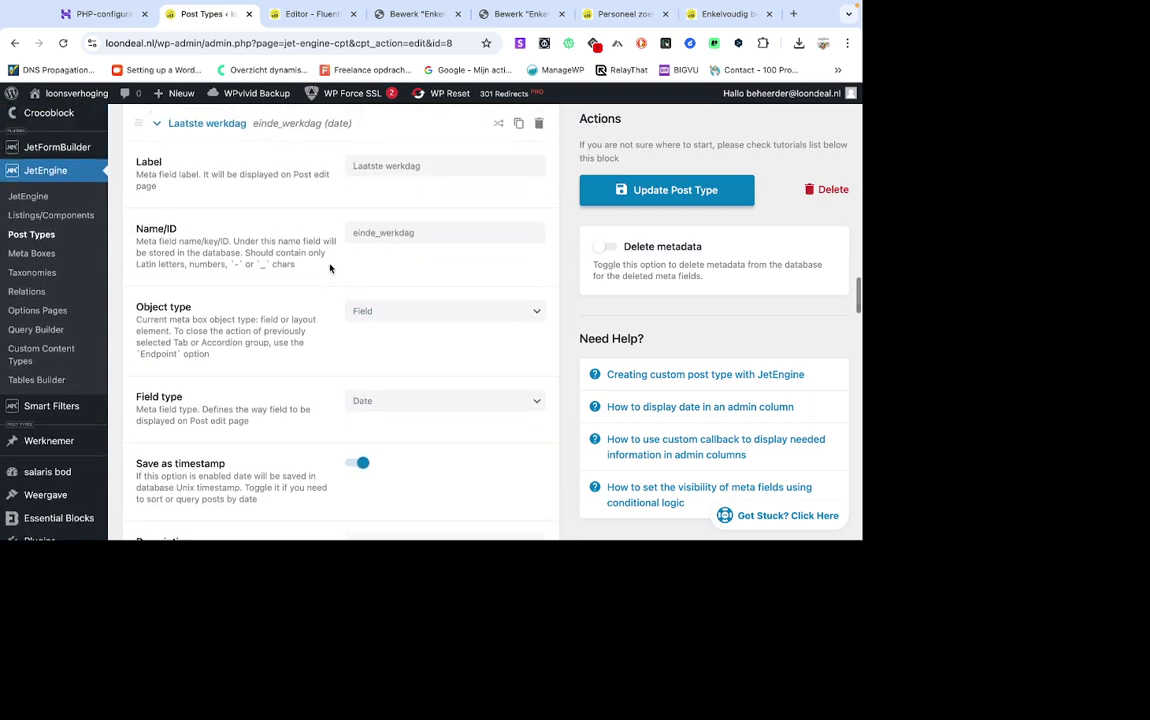
scroll(330, 268, "up", 2)
scroll(330, 268, "up", 1)
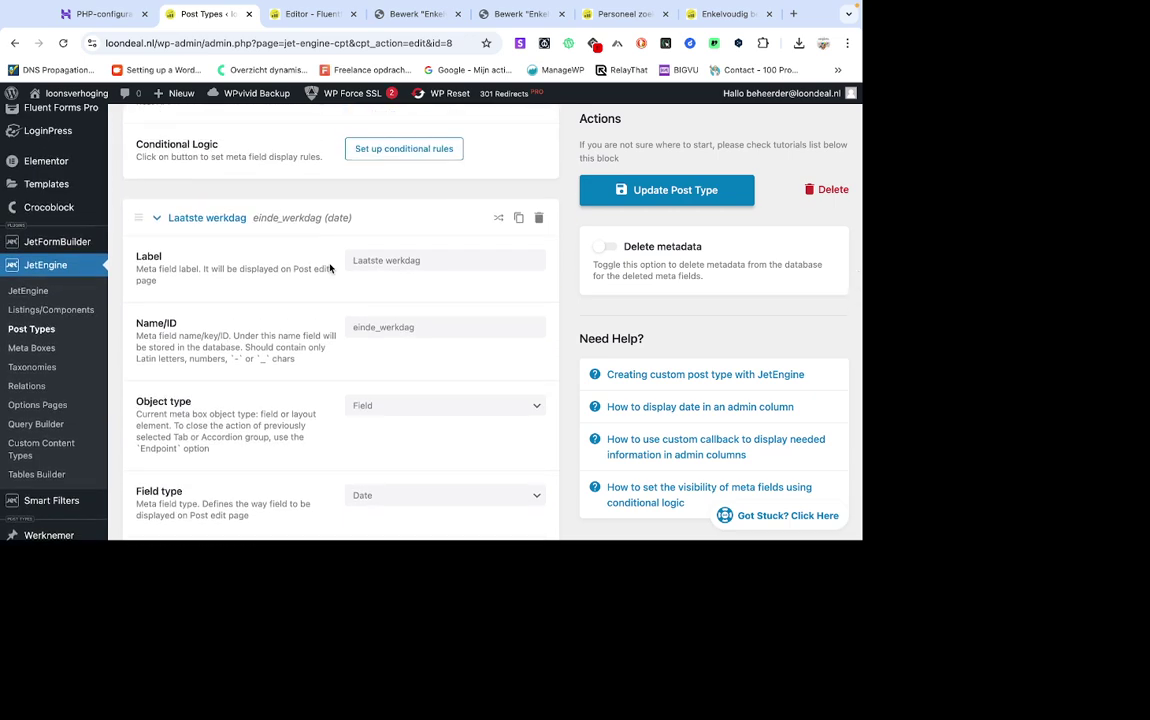
scroll(330, 268, "up", 3)
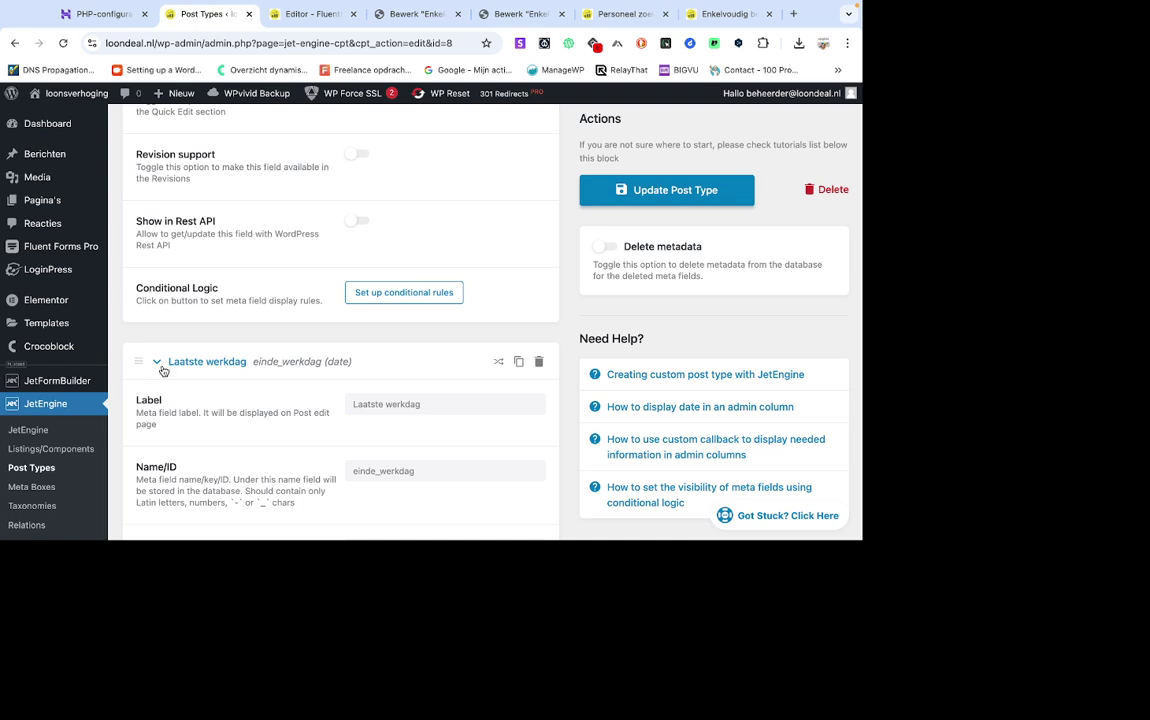
Collapse Laatste werkdag and scroll down to the Werkdagen repeater's Beschikbare werkdagen field.
left_click(160, 366)
scroll(193, 300, "down", 3)
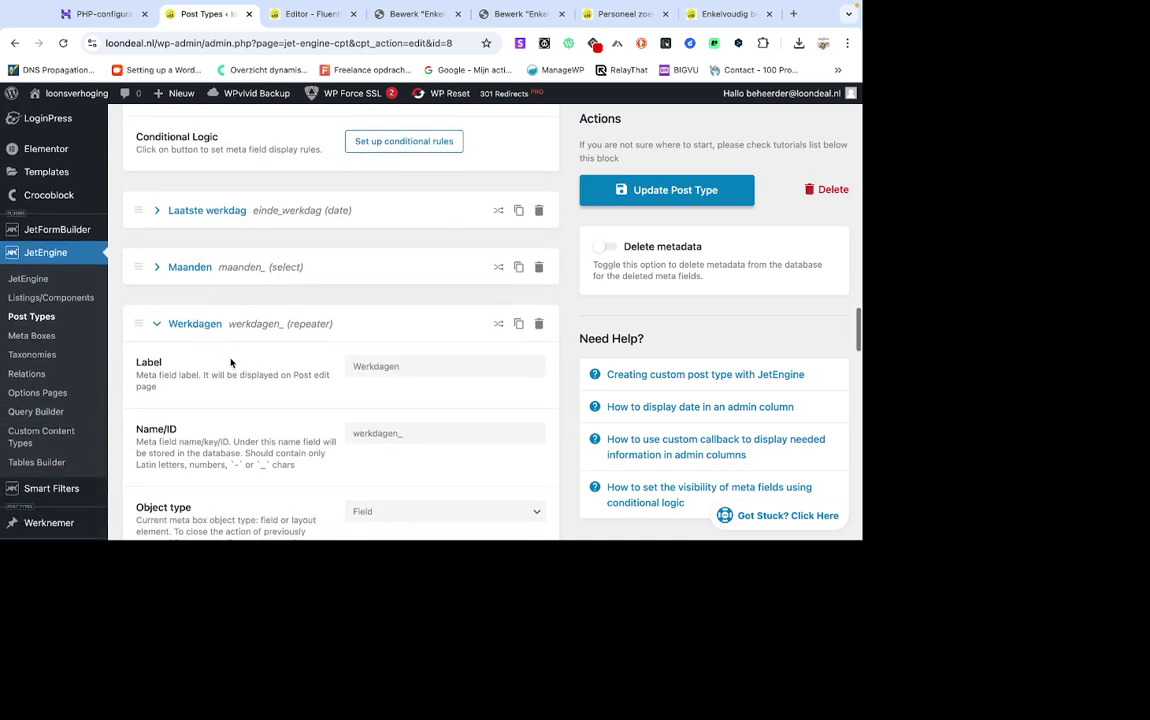
scroll(230, 362, "down", 6)
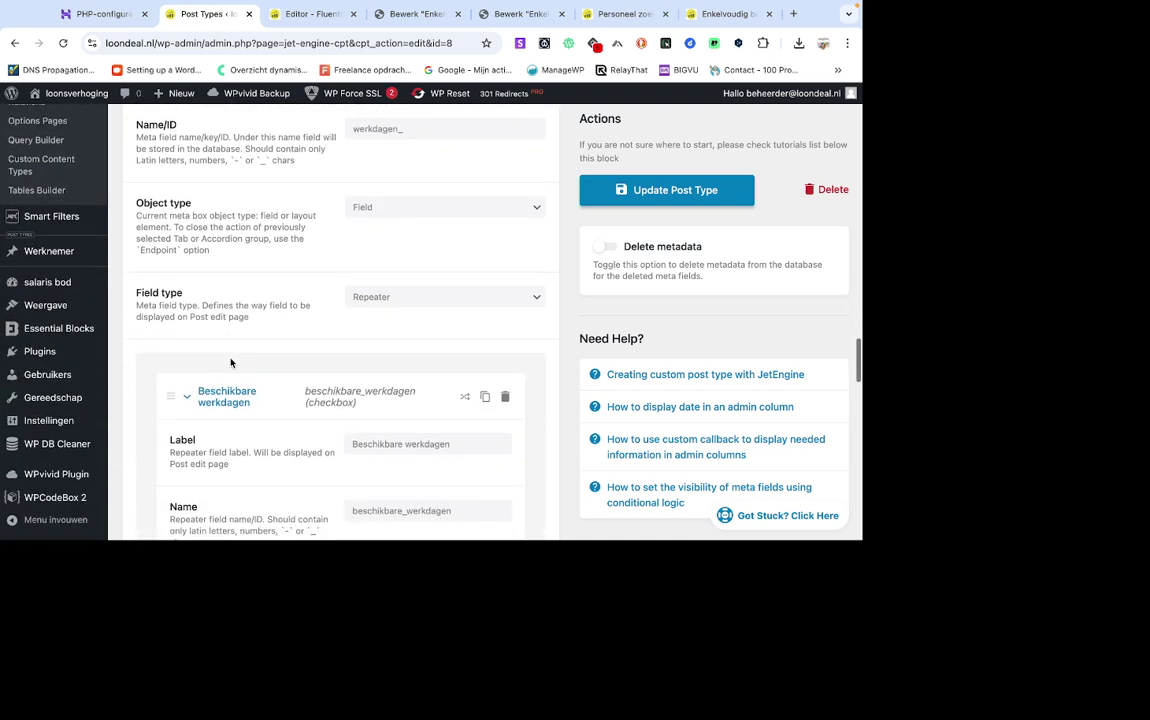
scroll(230, 362, "down", 3)
scroll(358, 350, "down", 1)
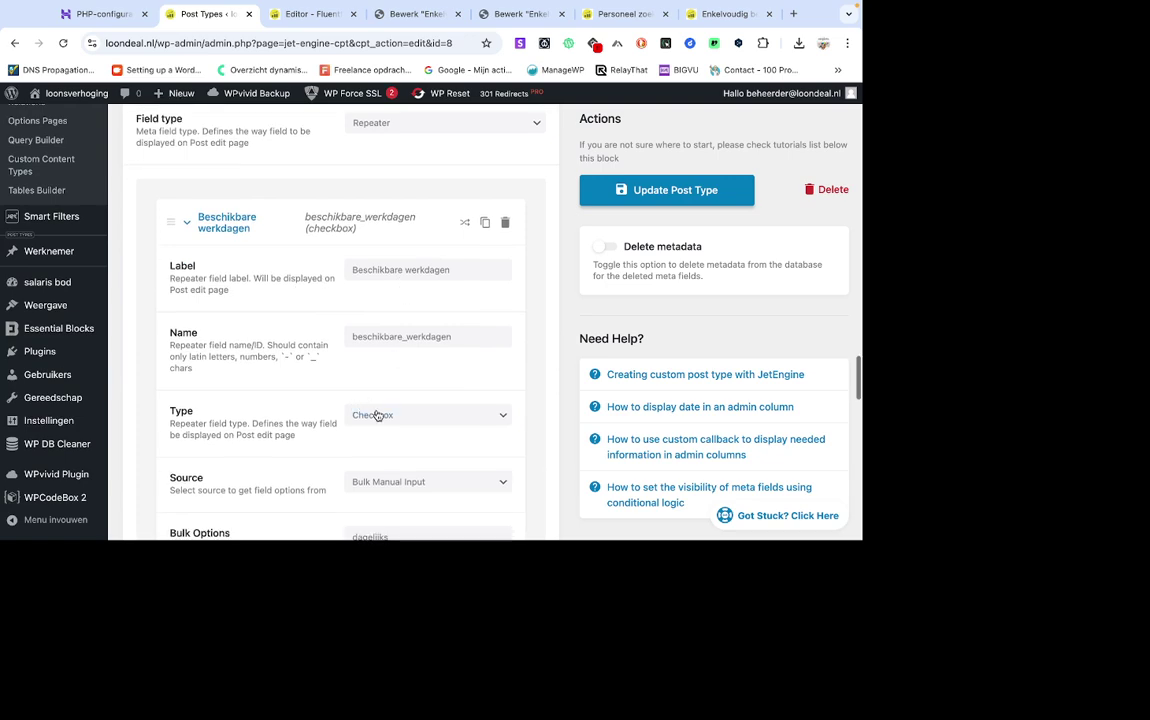
left_click(377, 416)
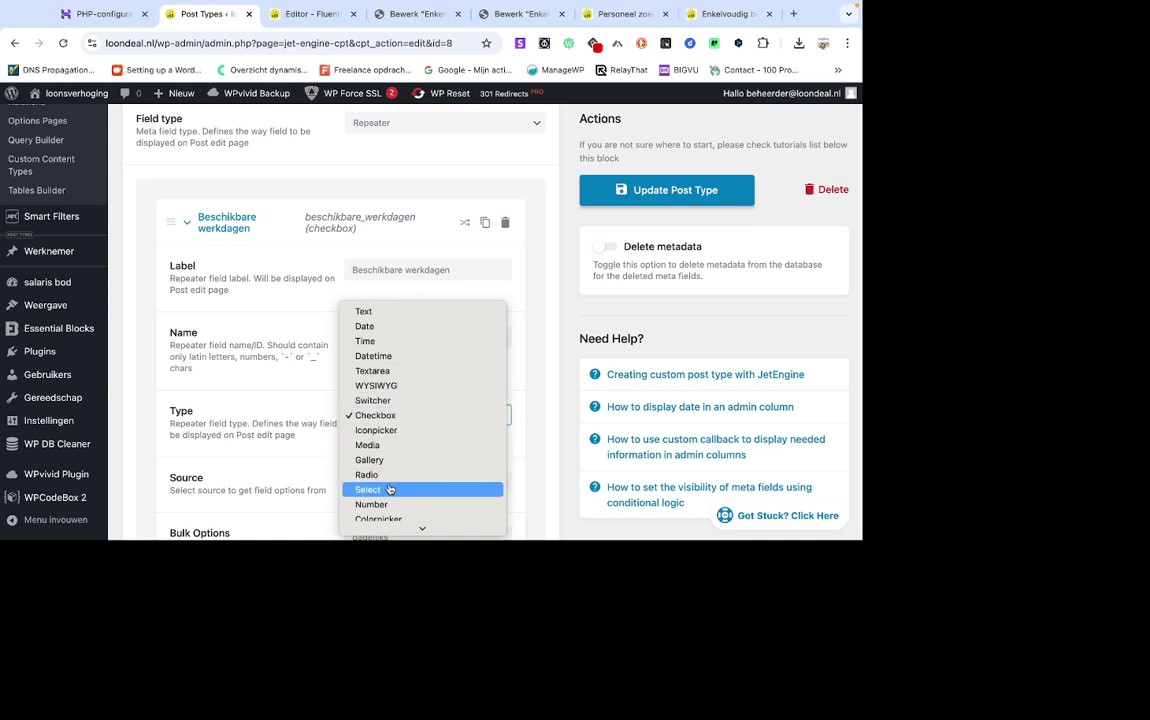
left_click(375, 415)
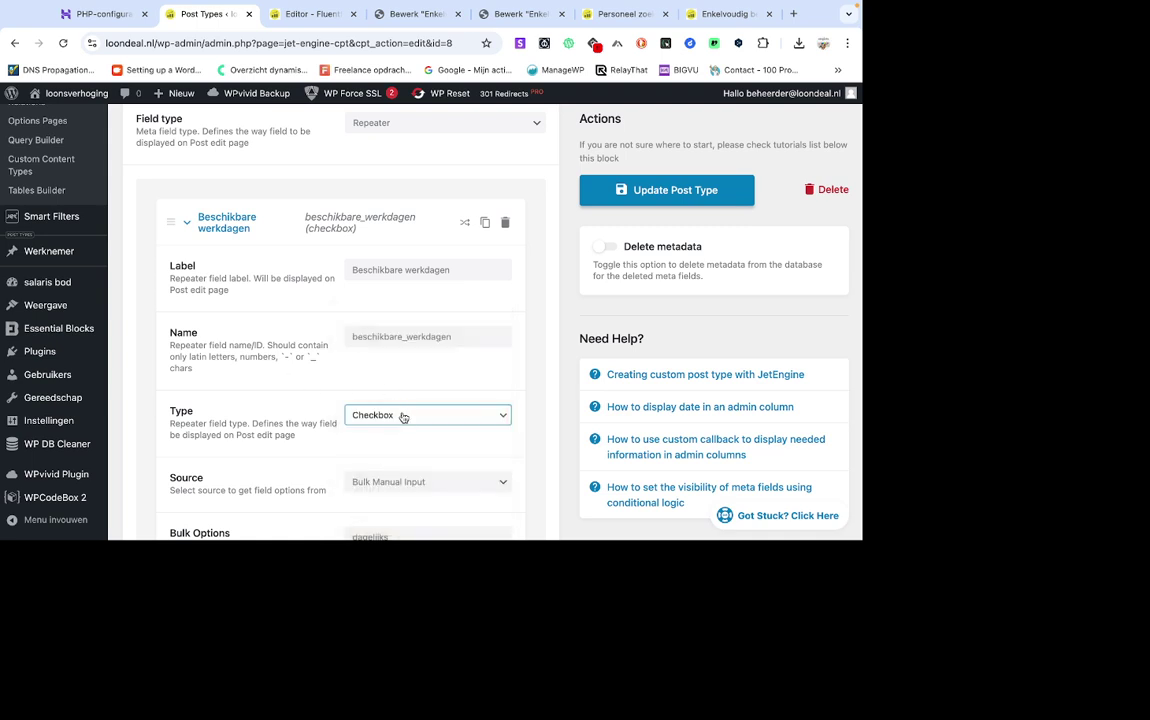
scroll(370, 385, "down", 3)
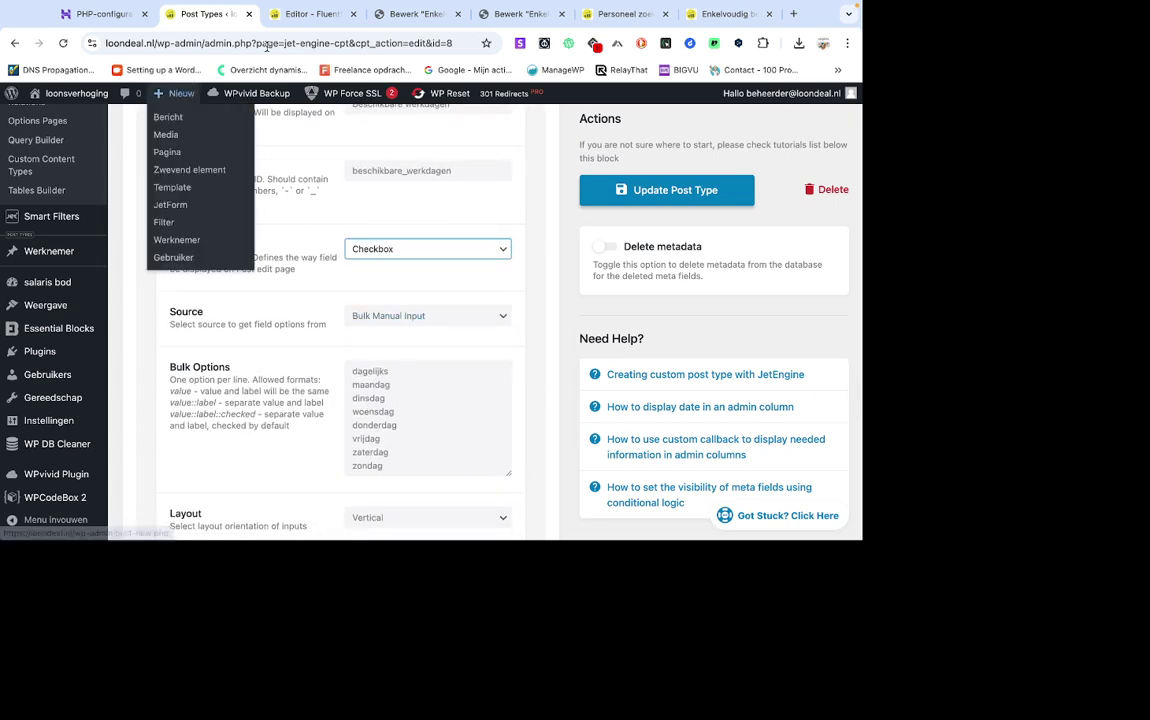
Open the Fluent Forms Beschikbare werkdagen repeater and expand its Dagen column settings.
left_click(297, 21)
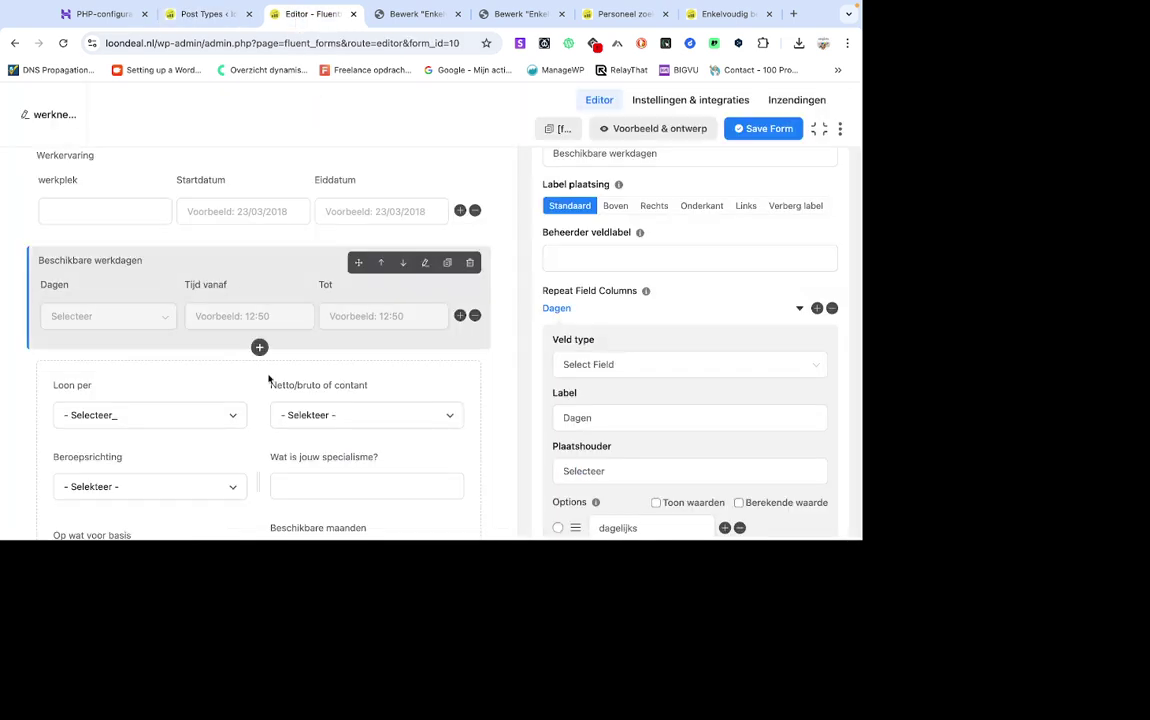
left_click(135, 285)
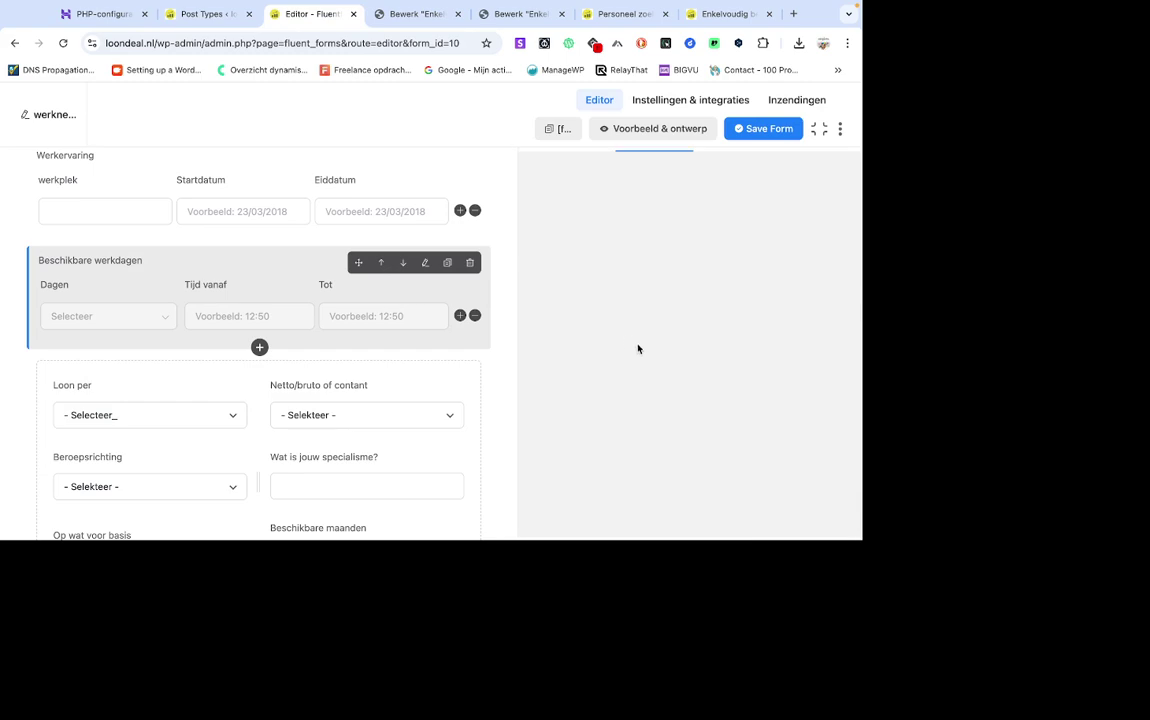
left_click(637, 345)
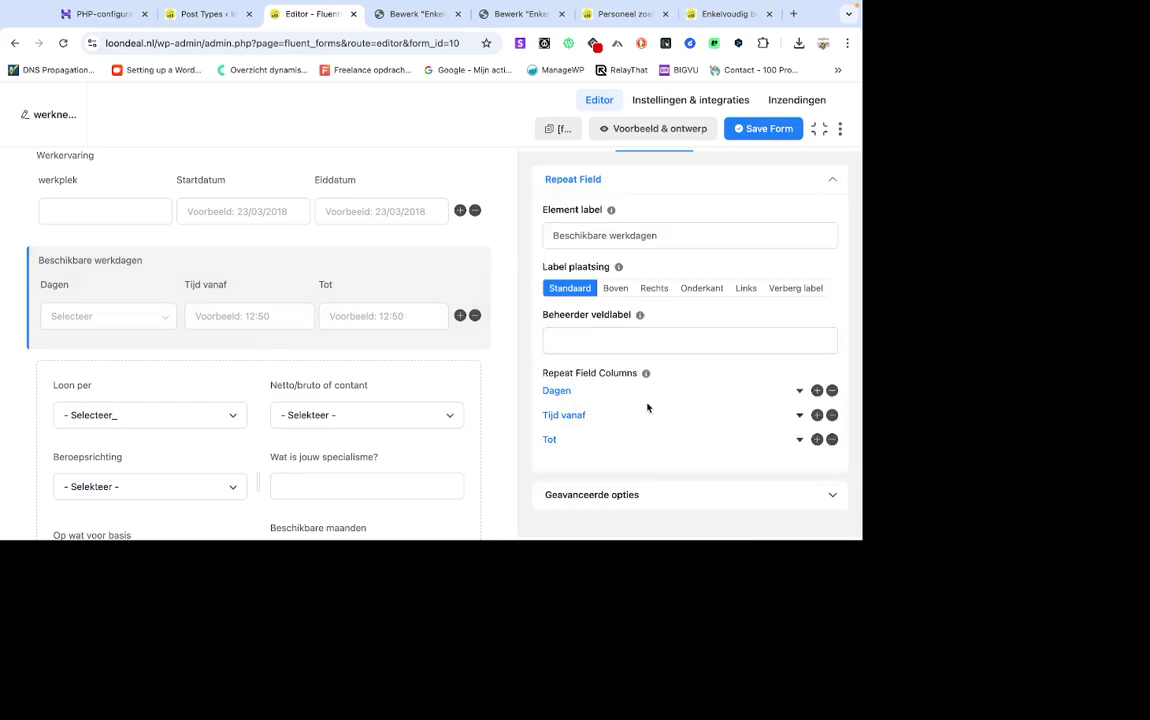
left_click(799, 391)
scroll(667, 369, "down", 2)
scroll(667, 369, "down", 4)
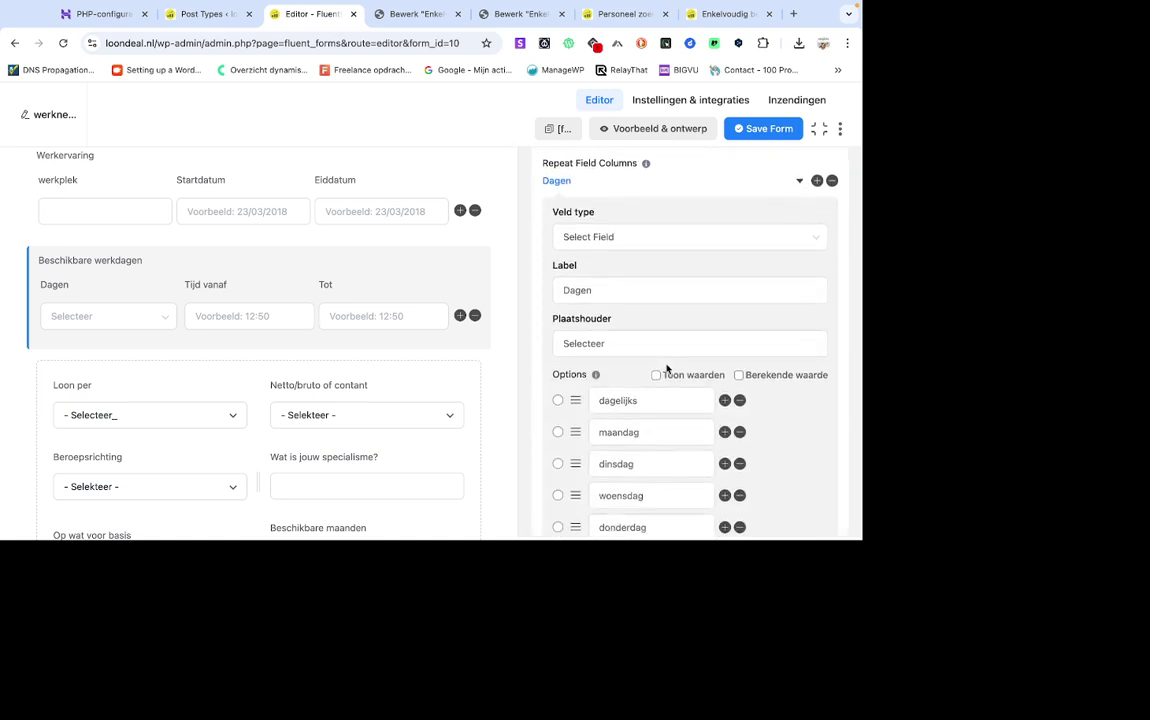
scroll(670, 359, "down", 1)
scroll(632, 327, "down", 4)
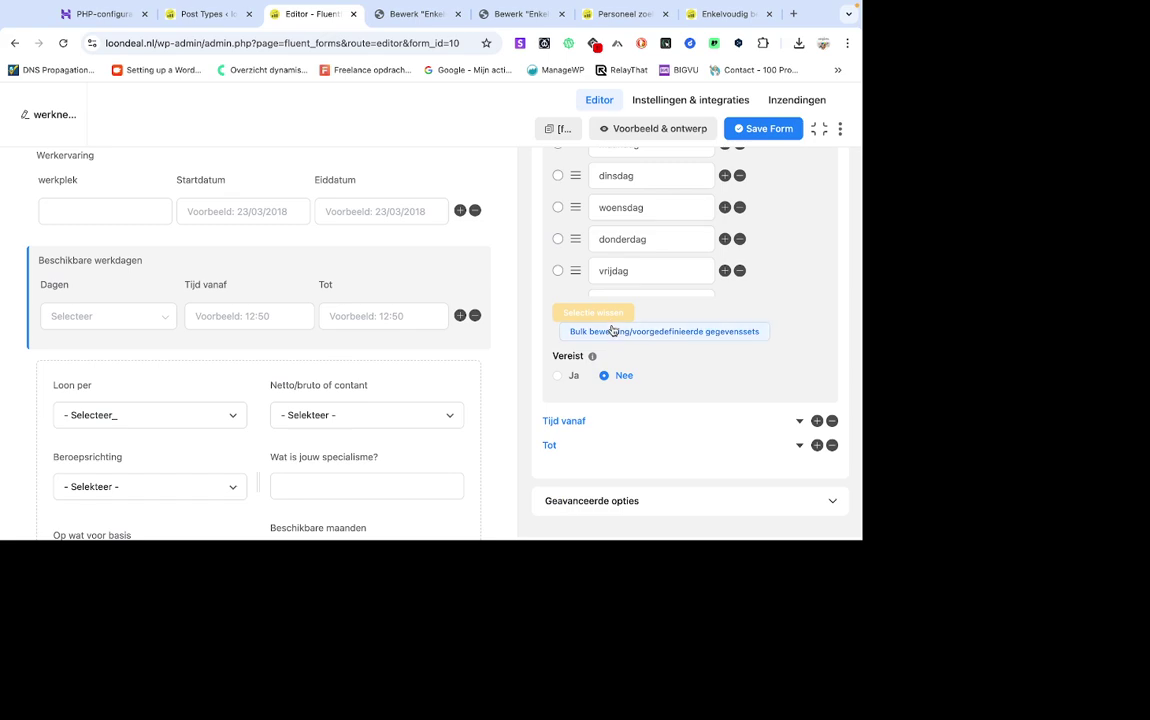
View the Dagen options in bulk edit, cancel, and compare with JetEngine's bulk options.
left_click(615, 333)
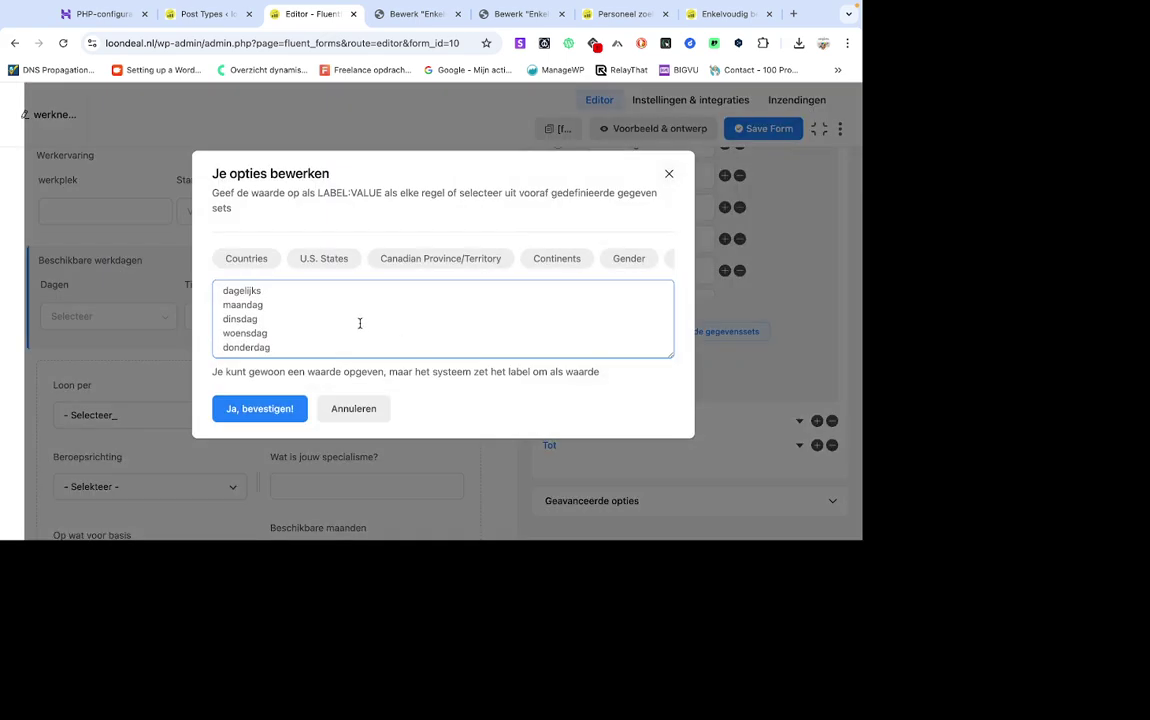
left_click(348, 414)
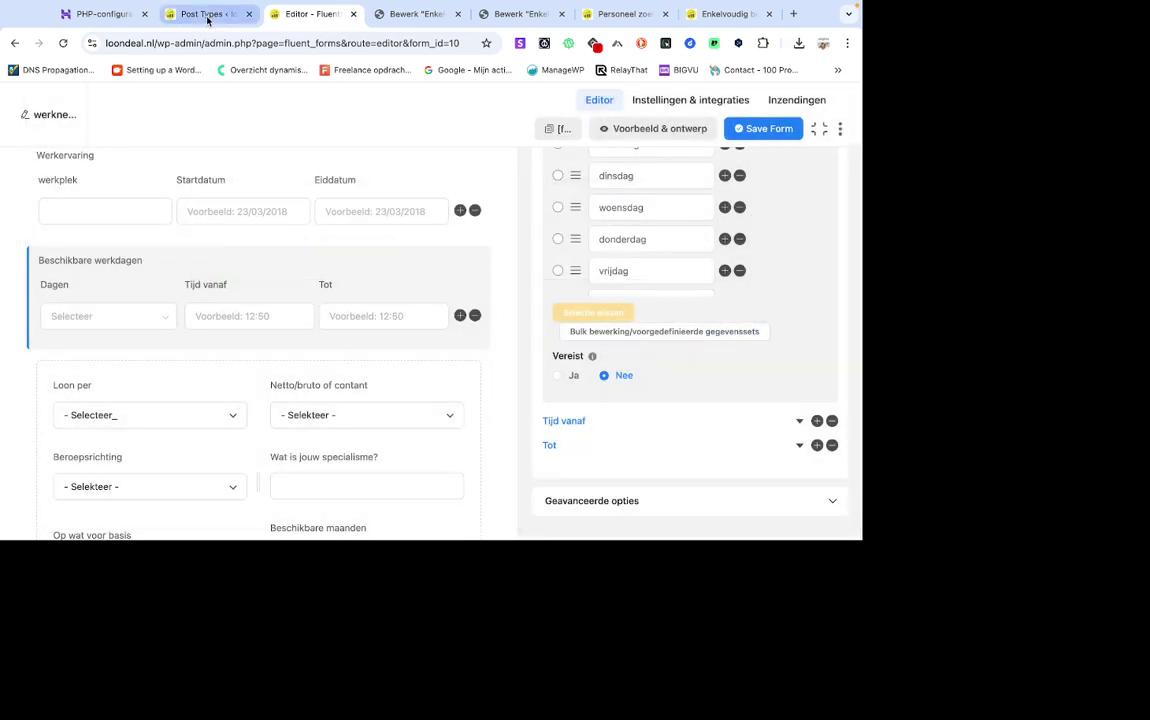
left_click(208, 16)
left_click(386, 386)
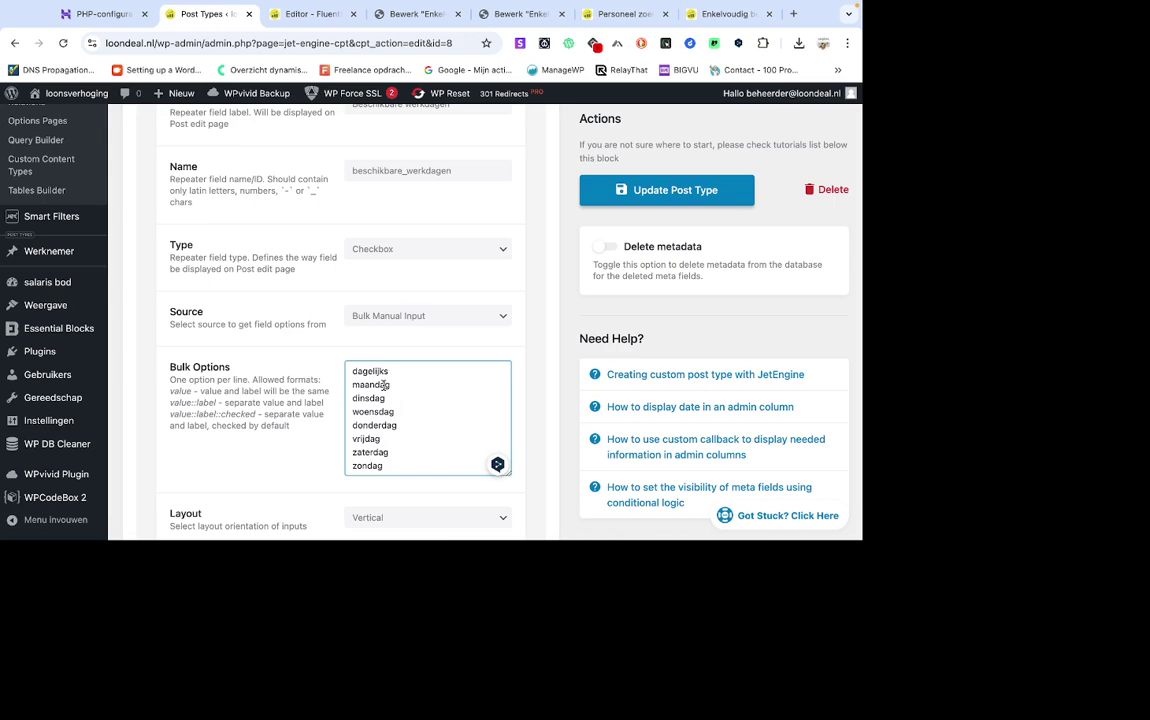
left_click(305, 14)
left_click(637, 272)
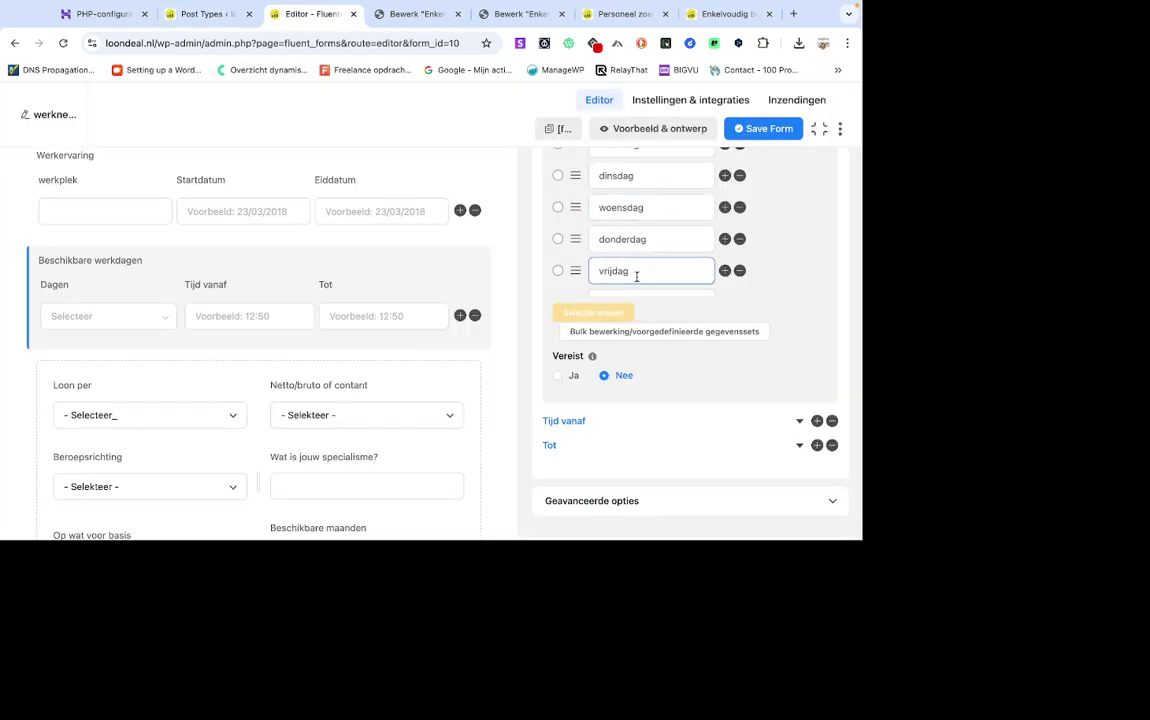
scroll(636, 277, "up", 2)
scroll(636, 277, "up", 3)
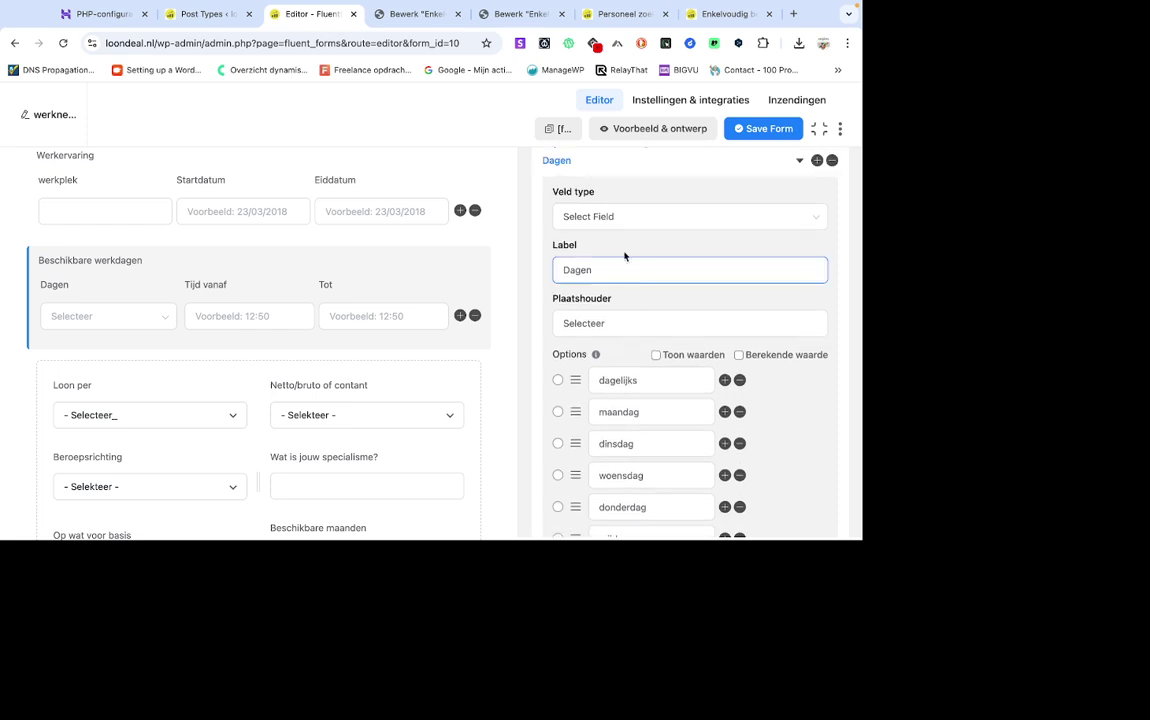
left_click(205, 13)
scroll(268, 338, "down", 3)
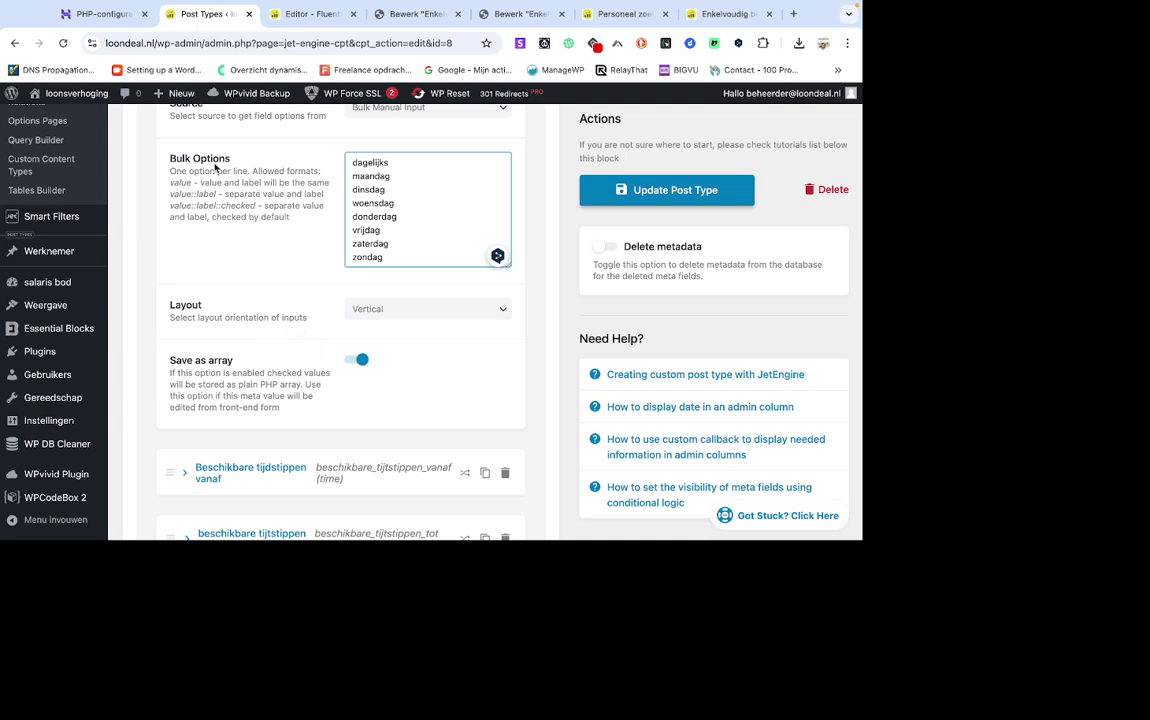
left_click(288, 16)
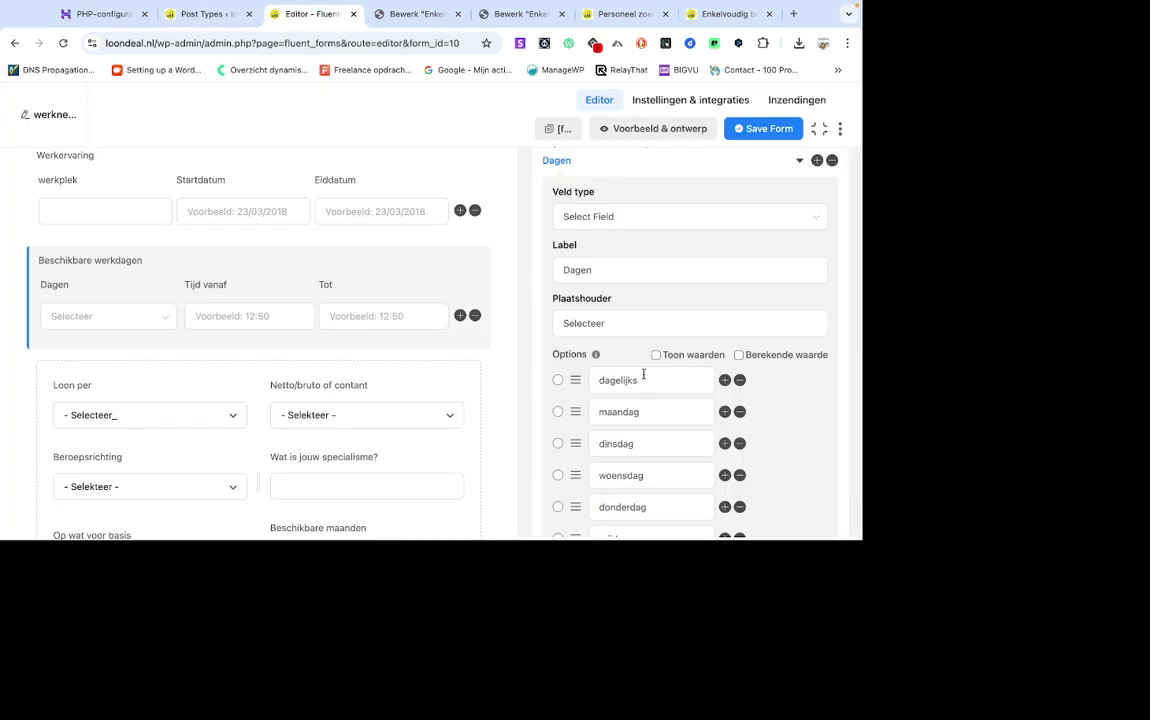
scroll(559, 353, "down", 1)
scroll(557, 357, "down", 1)
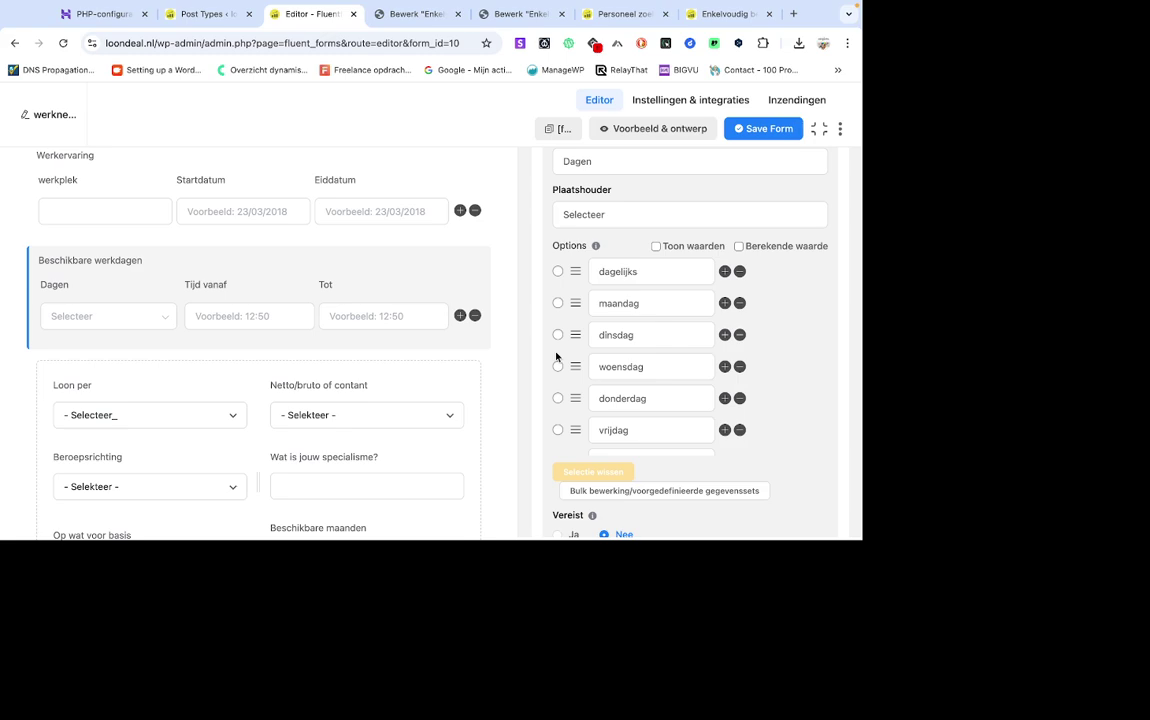
Revisit the single-page template in Elementor, then switch to Hostinger's PHP configuration page.
left_click(222, 18)
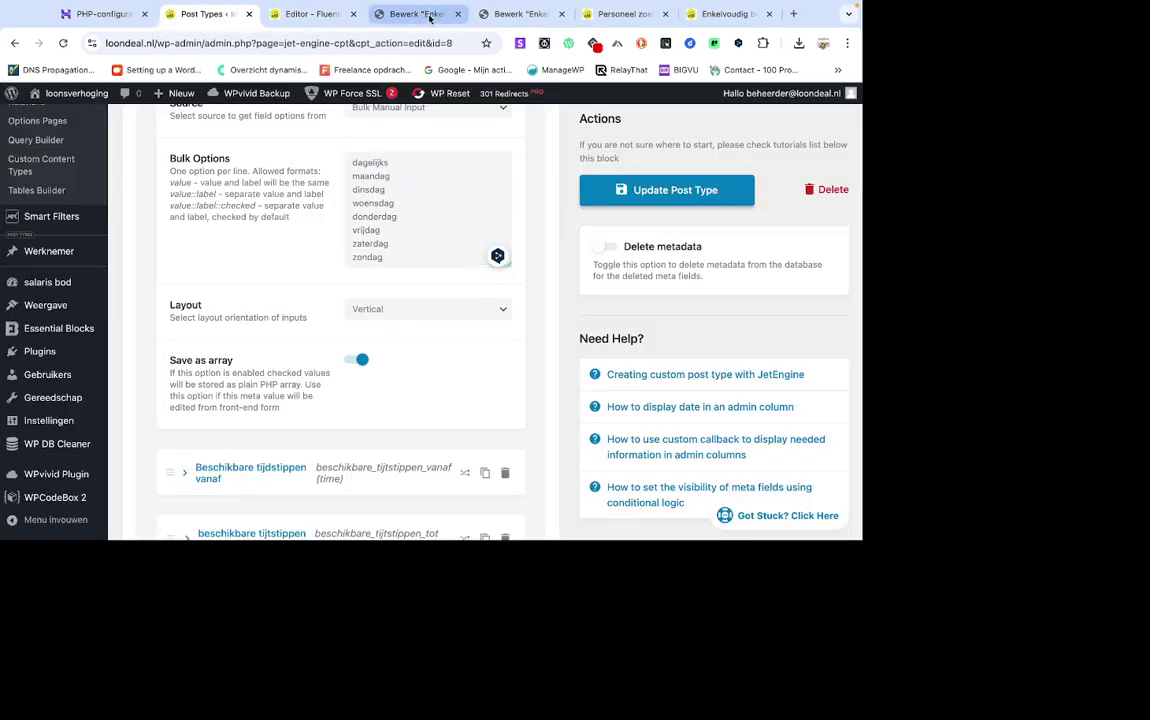
left_click(430, 18)
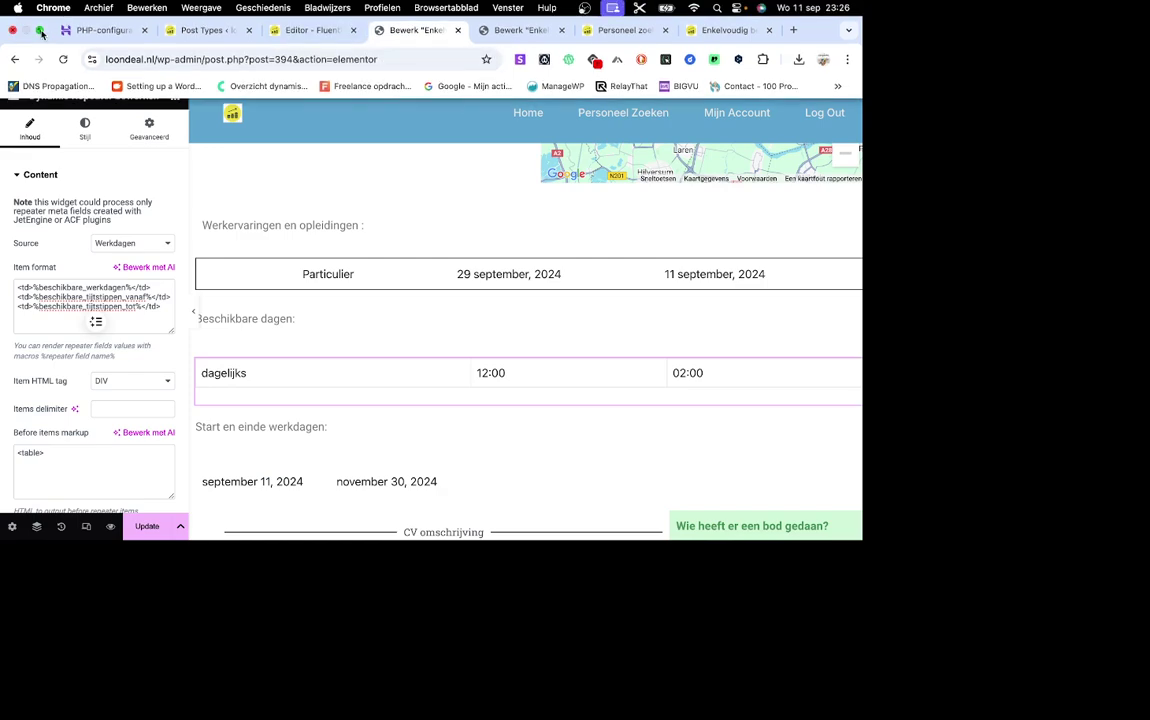
left_click(40, 31)
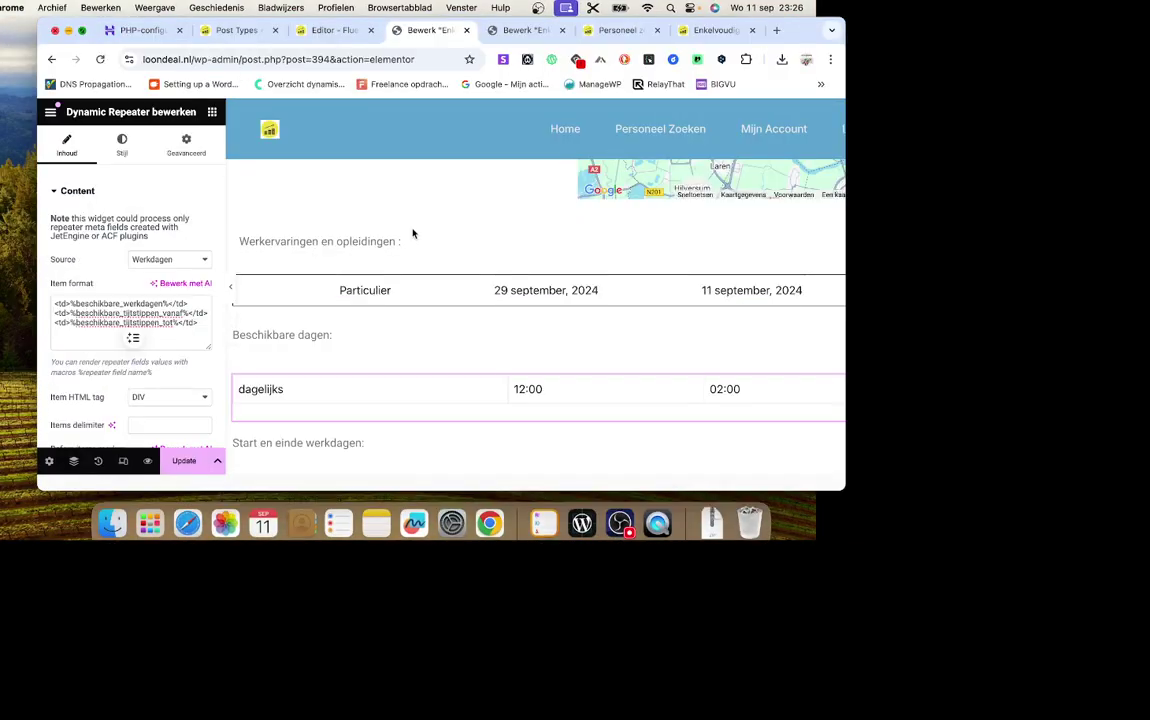
key("ctrl+super+f")
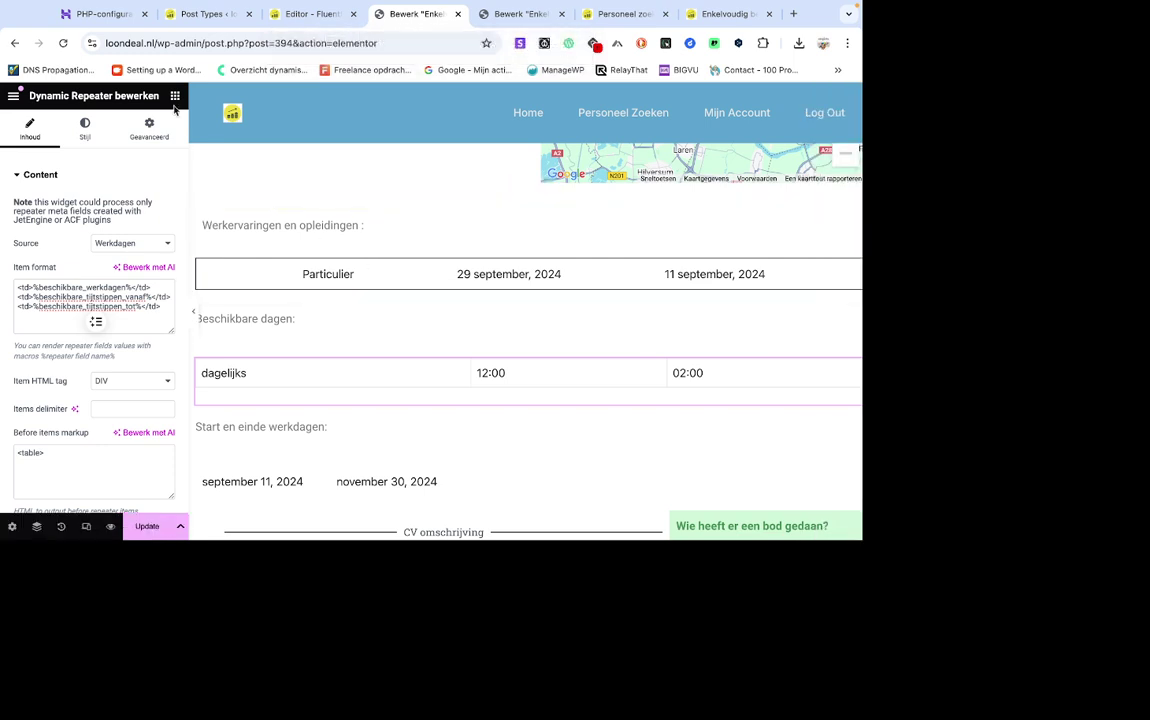
left_click(108, 16)
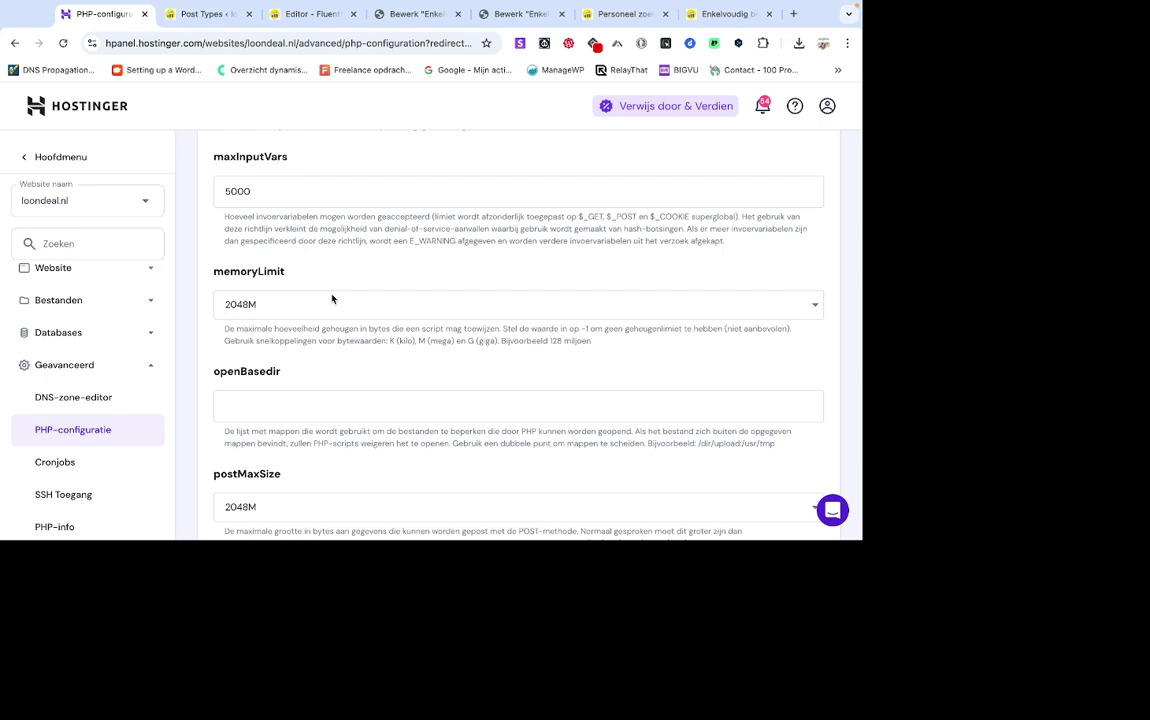
Review the PHP limits: memoryLimit, postMaxSize, uploadMaxFilesize 2048M and maxInputVars 5000.
scroll(332, 298, "down", 3)
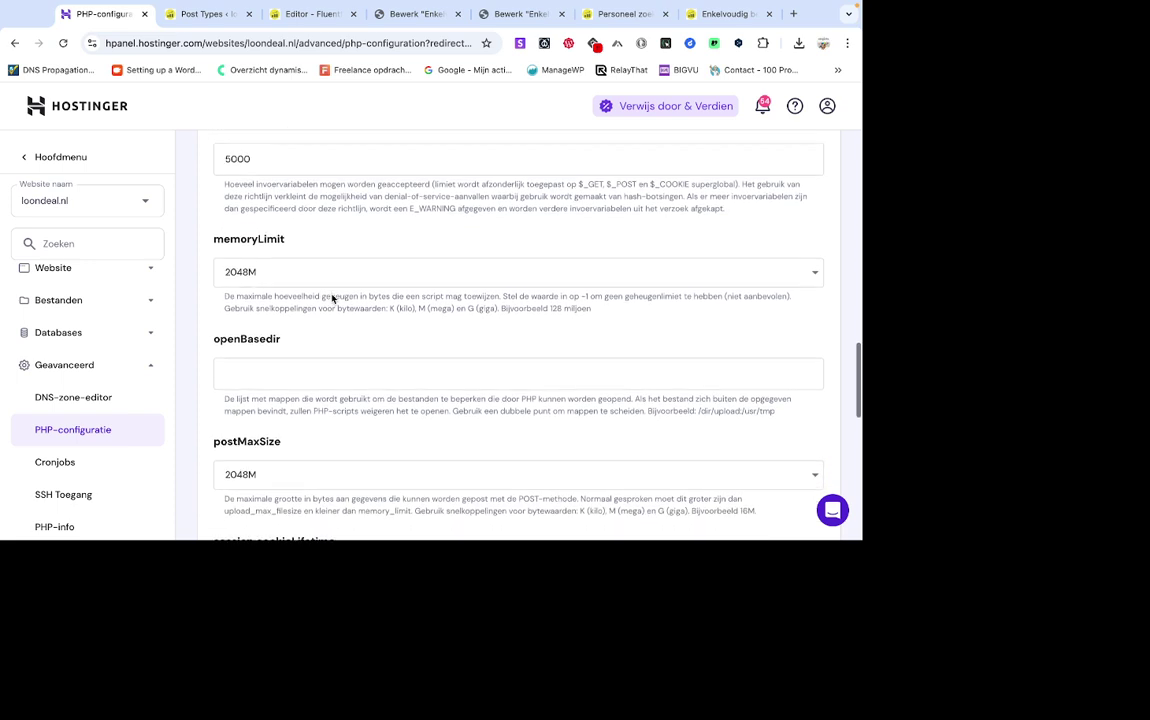
scroll(332, 298, "down", 4)
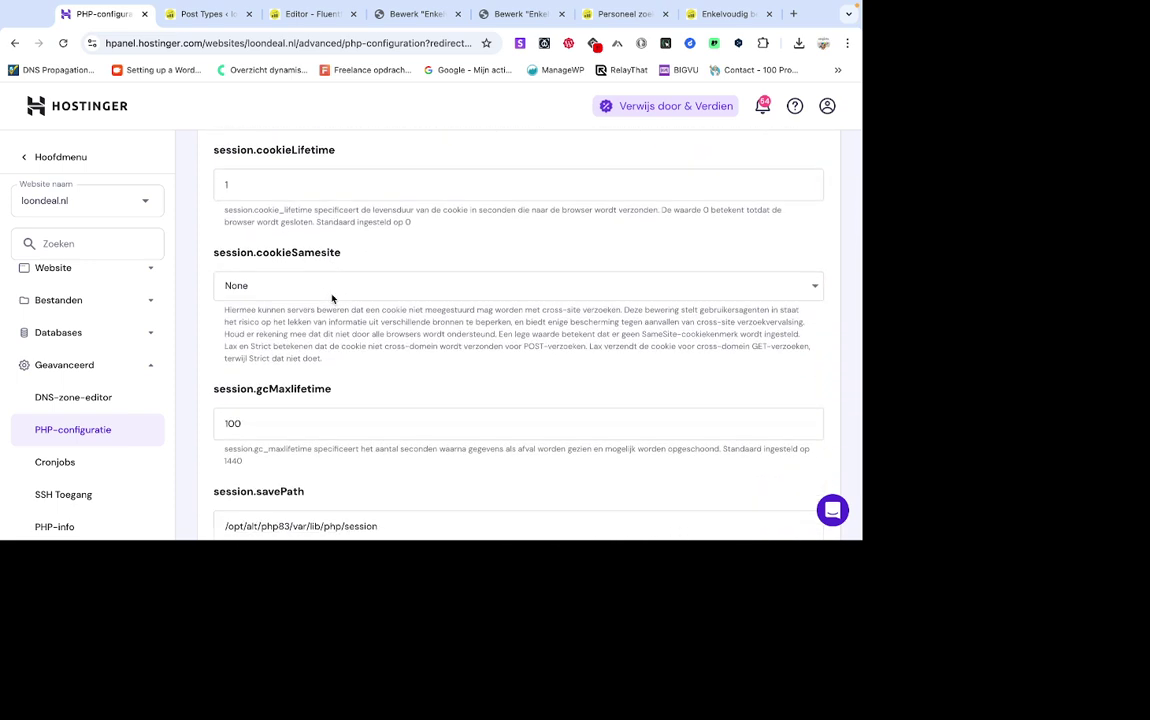
scroll(332, 298, "down", 4)
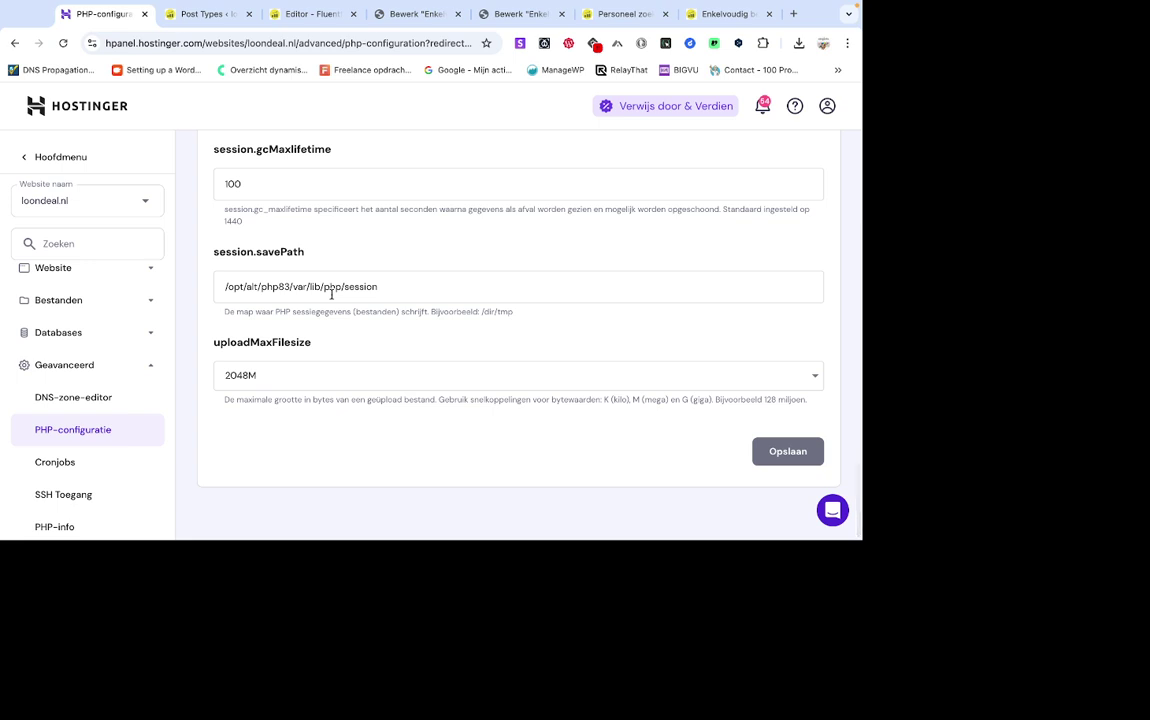
scroll(332, 293, "up", 5)
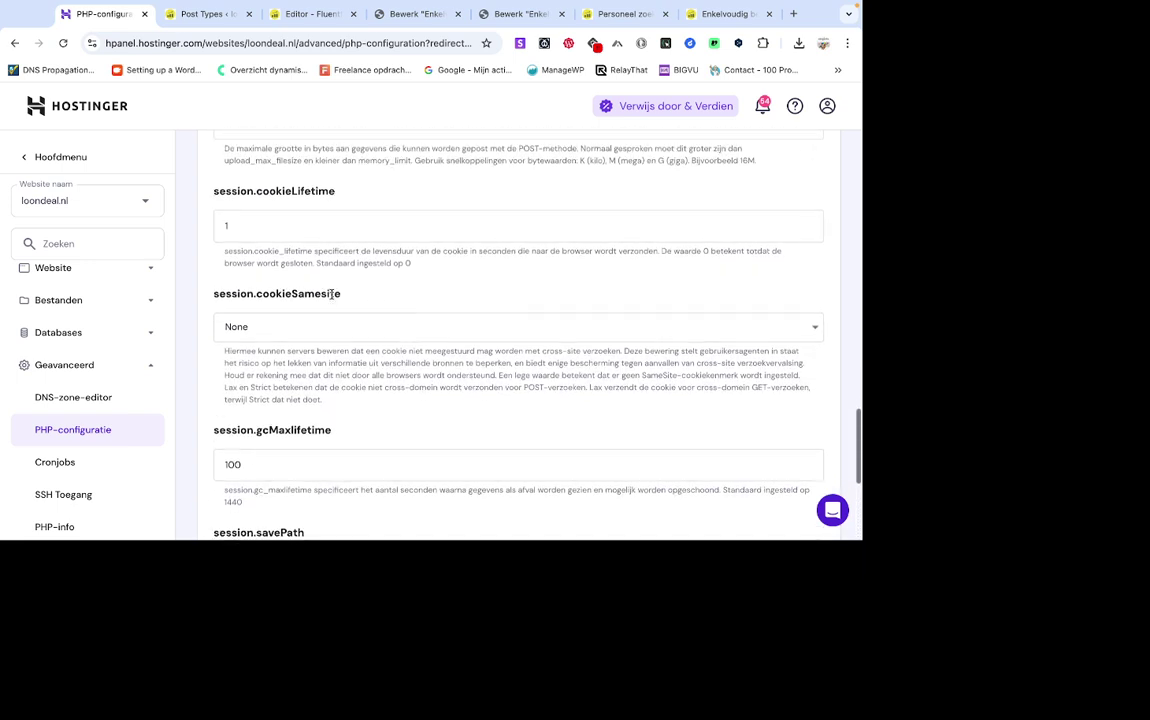
scroll(332, 296, "up", 5)
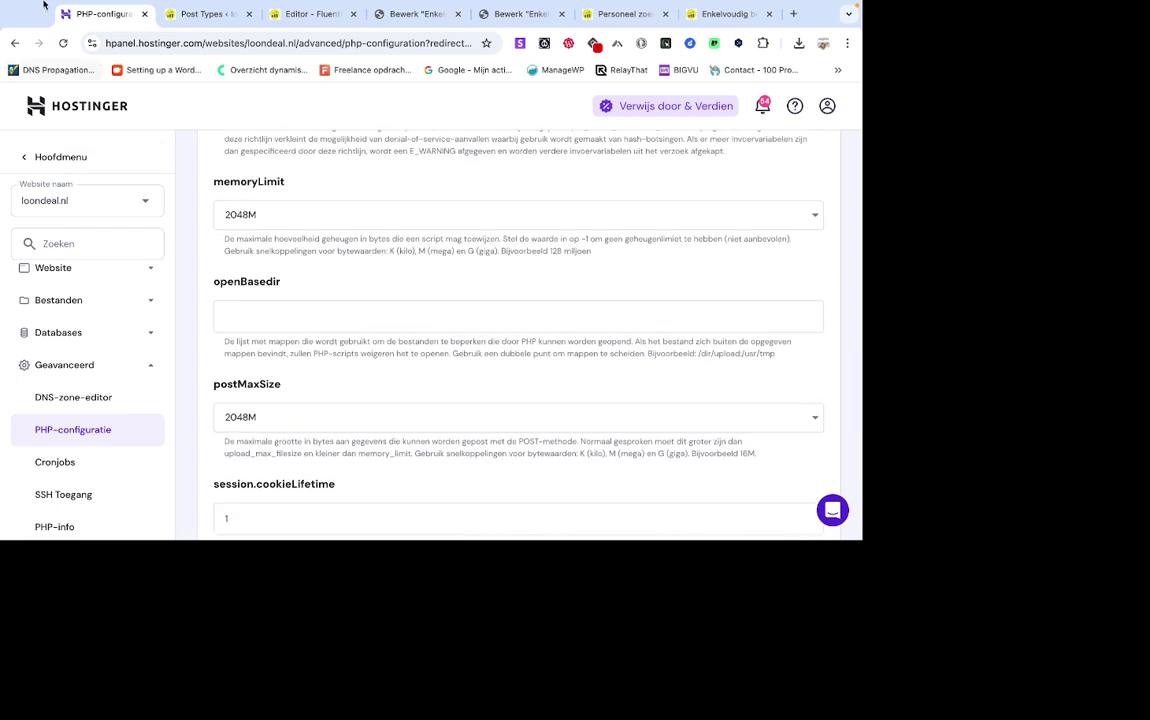
Leave full screen and return to the JetEngine post type editor.
left_click(40, 31)
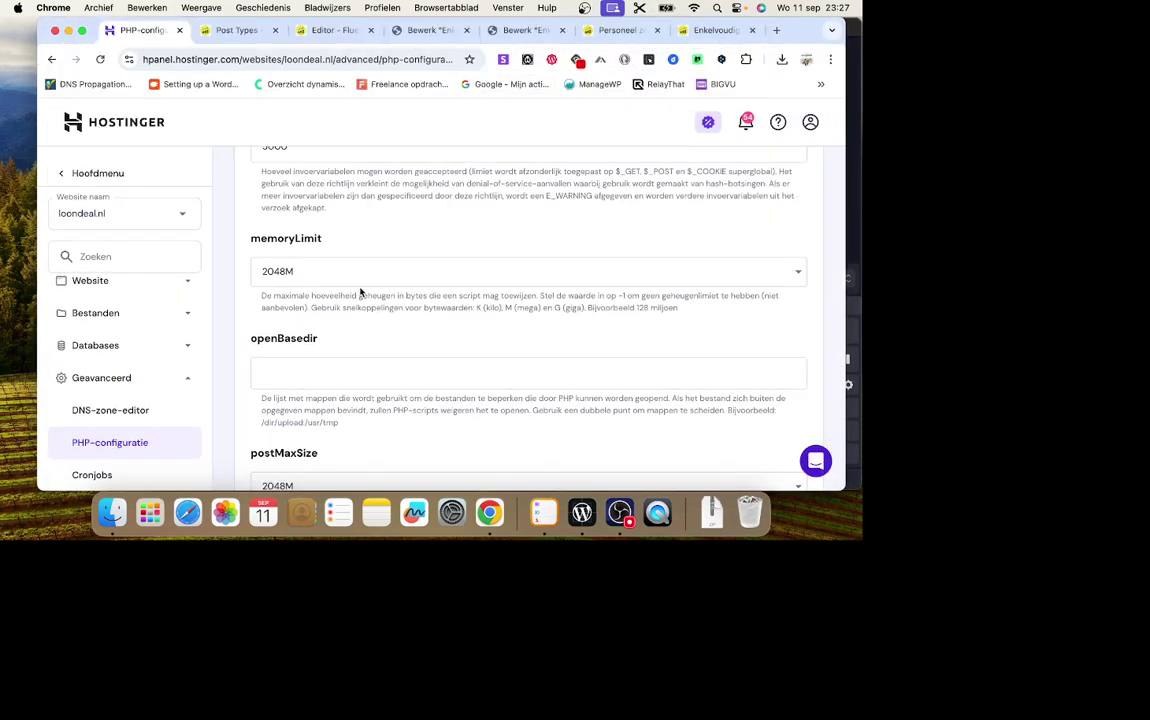
scroll(361, 292, "up", 1)
scroll(361, 292, "up", 10)
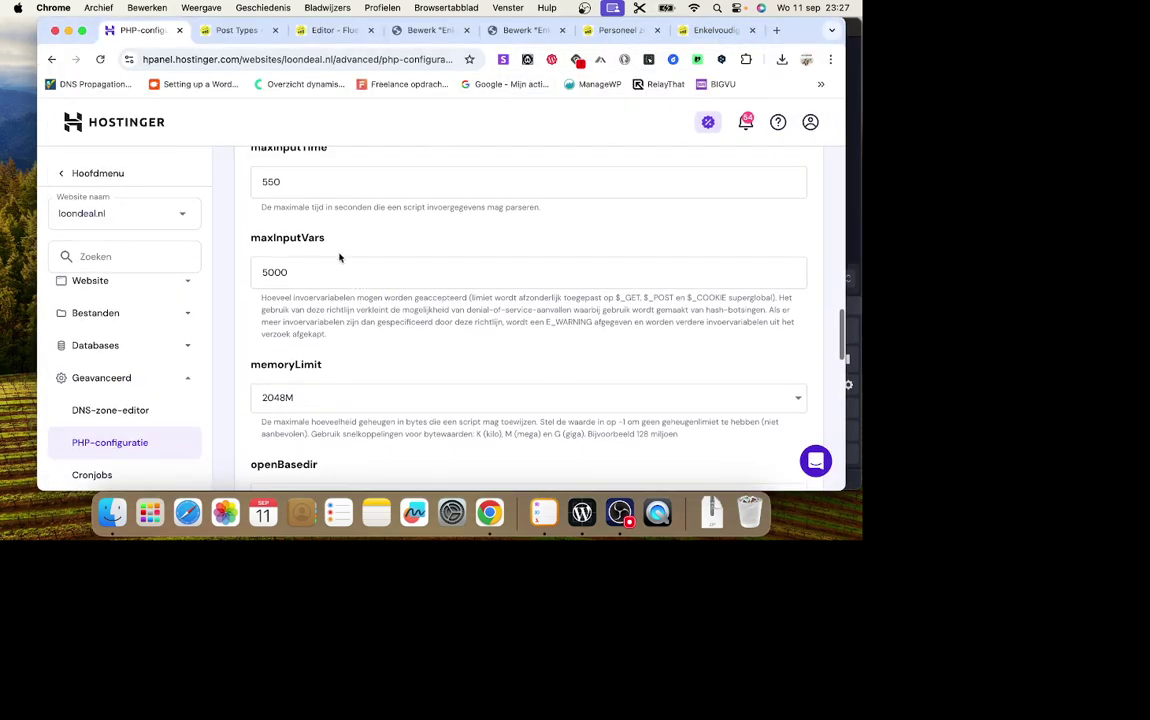
scroll(338, 256, "up", 5)
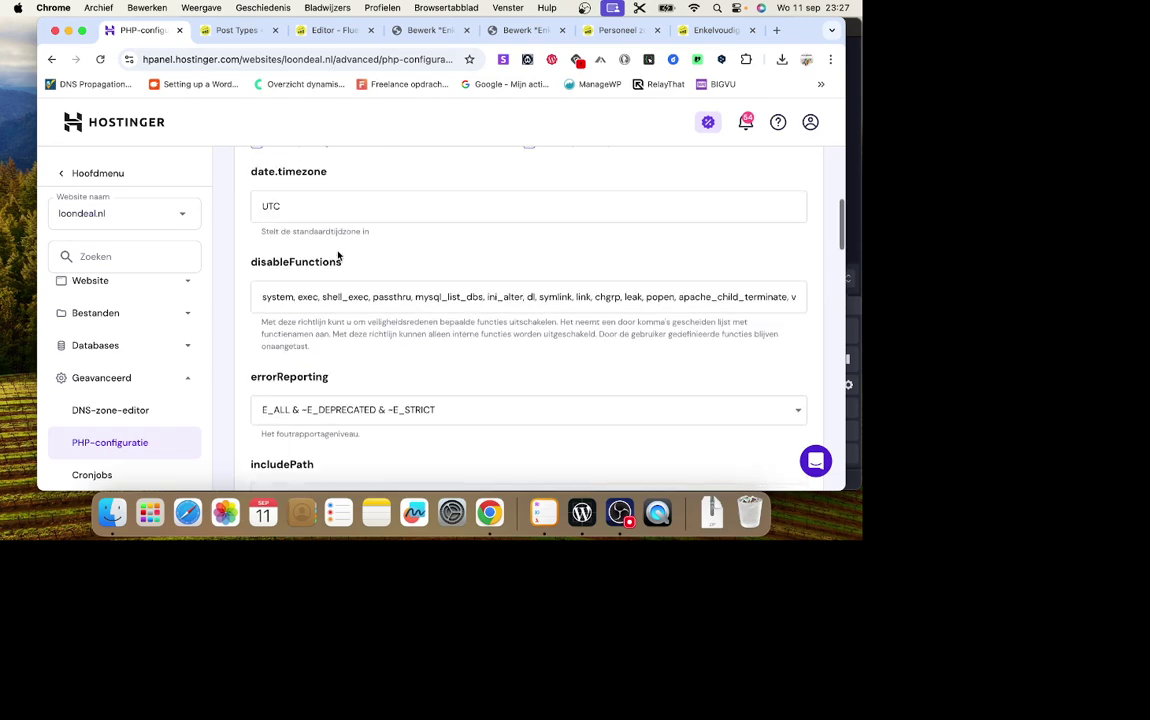
left_click(249, 37)
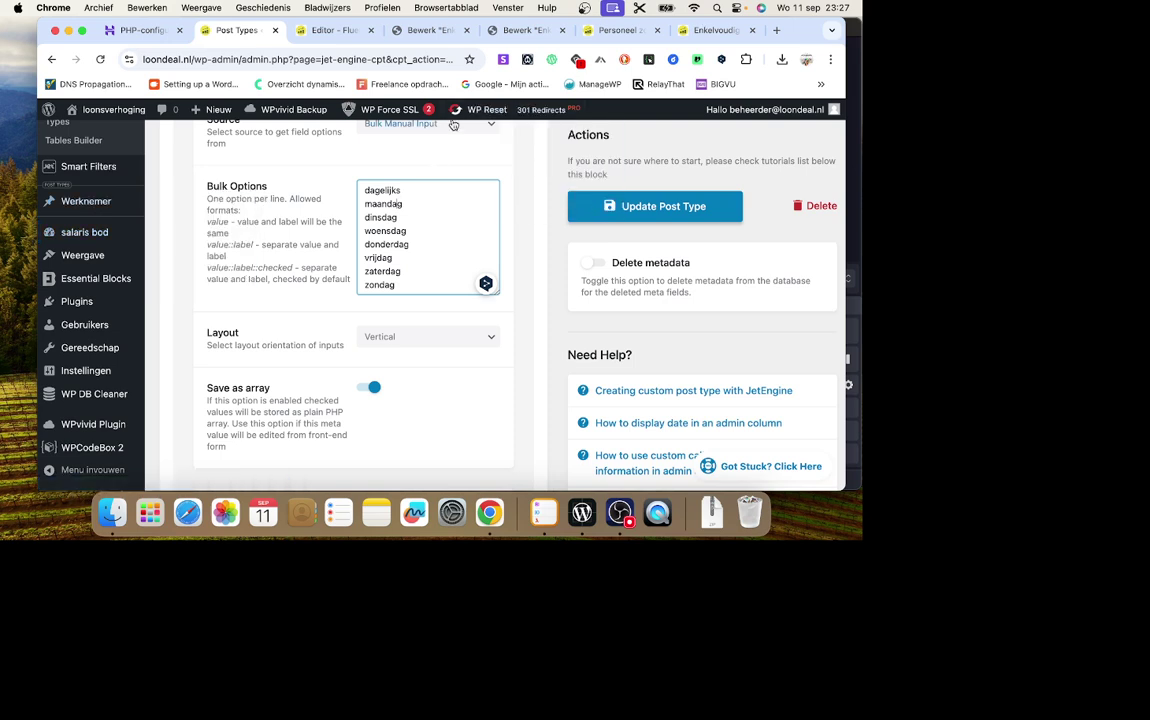
Open a new browser tab on Virusdie's billing page at new.virusdie.com/billing.
mouse_move(466, 111)
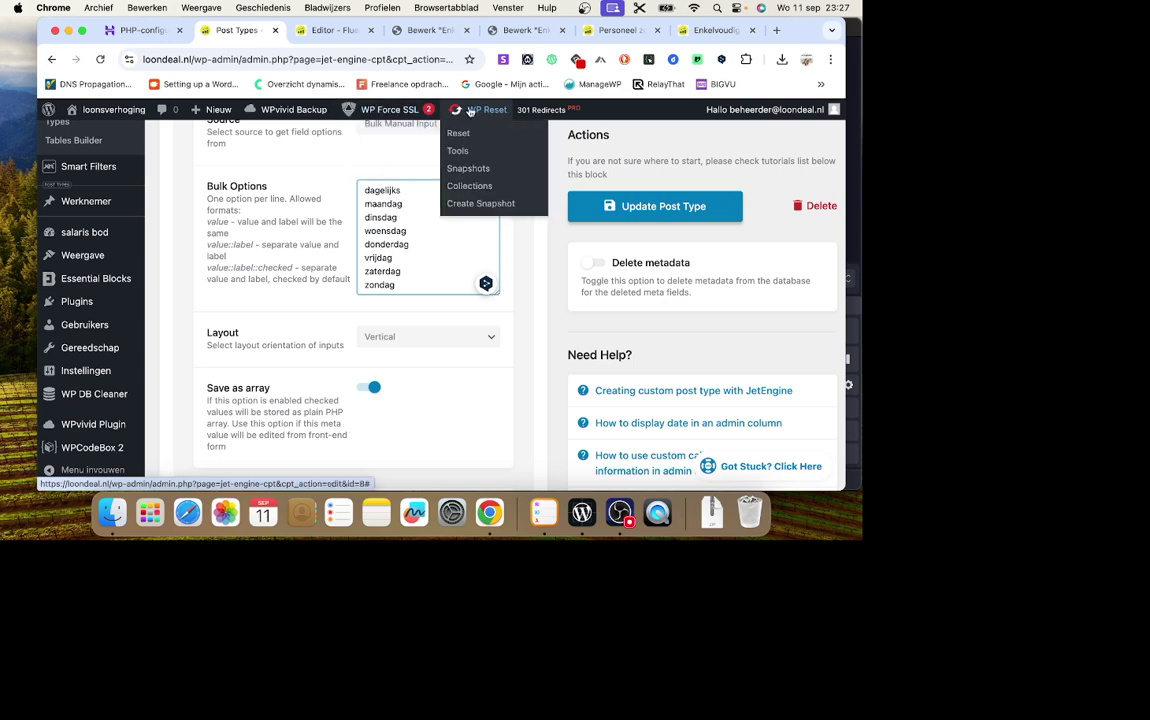
left_click_drag(776, 31, 661, 79)
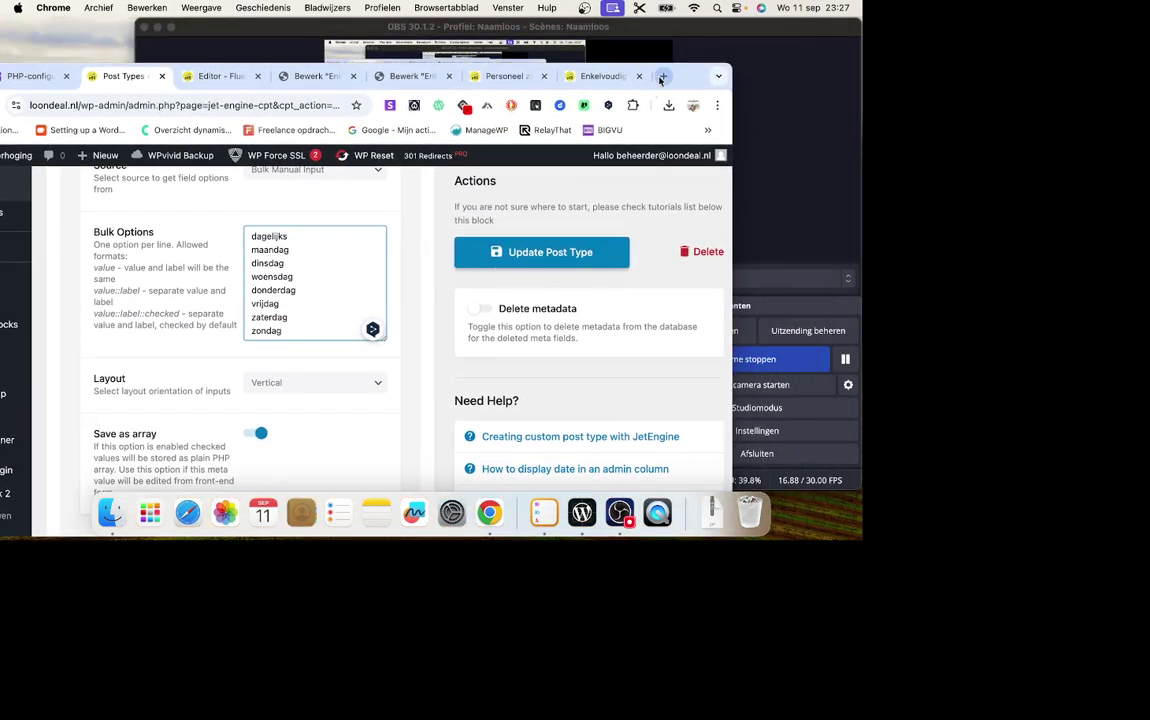
left_click(661, 79)
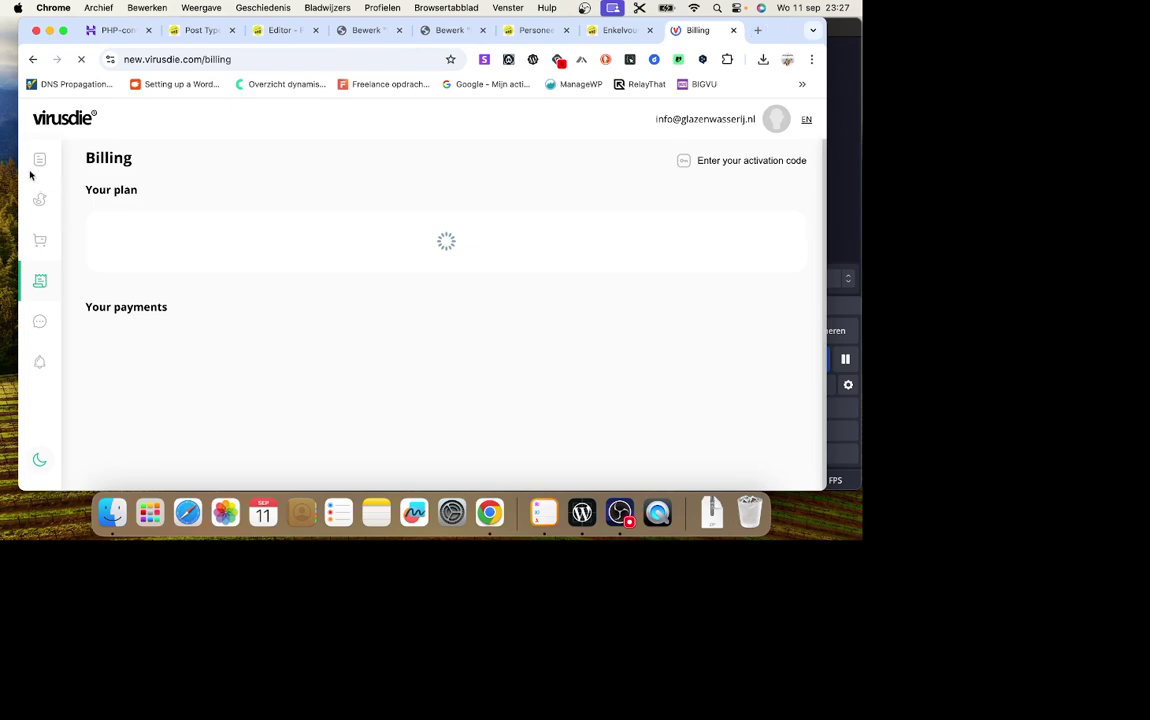
Open the Virusdie websites list and dismiss the audit report and loondeal.nl scan result.
mouse_move(32, 175)
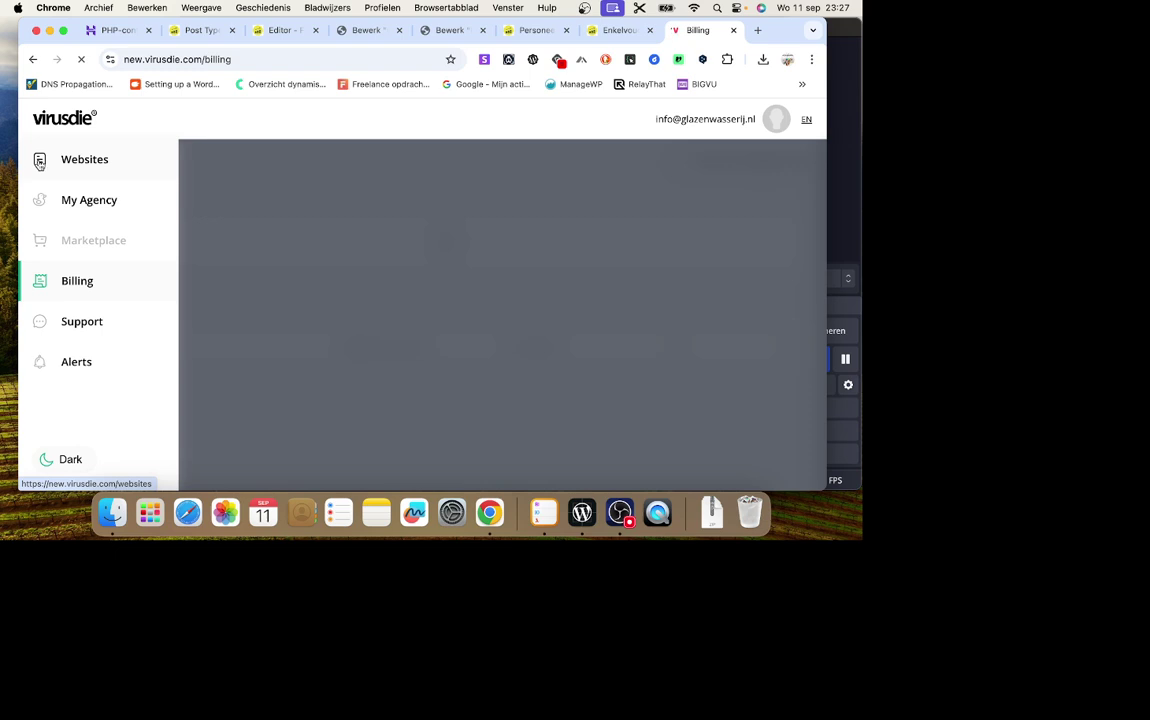
left_click(84, 172)
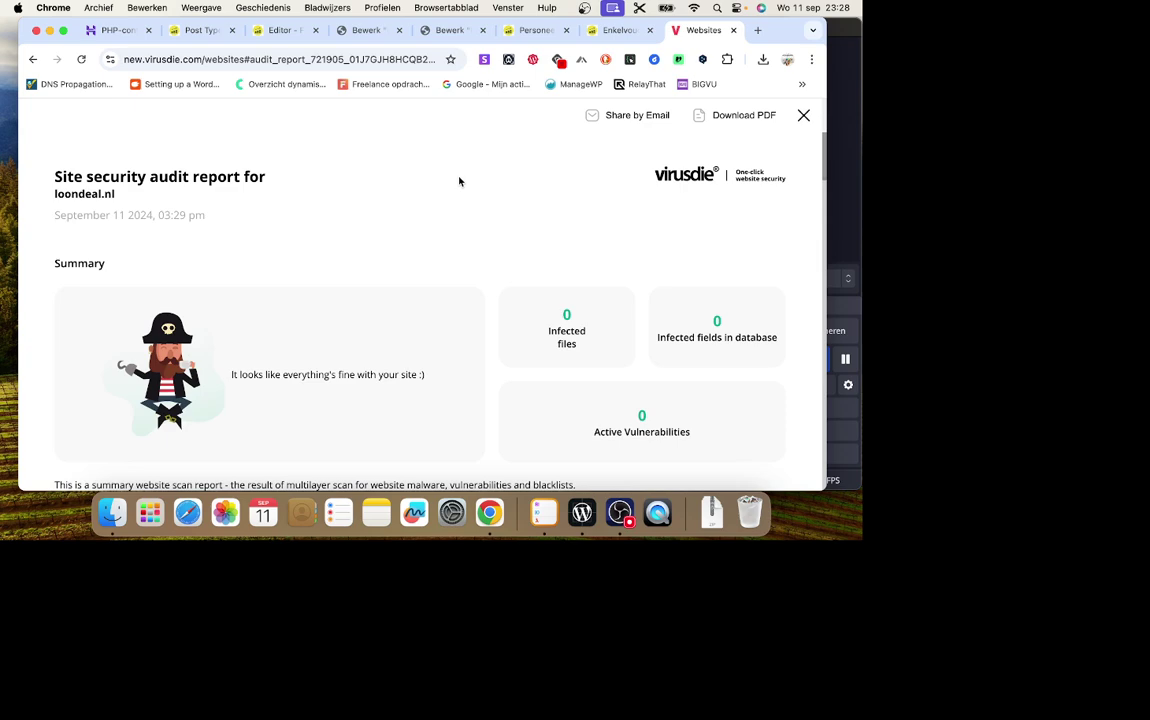
key("Escape")
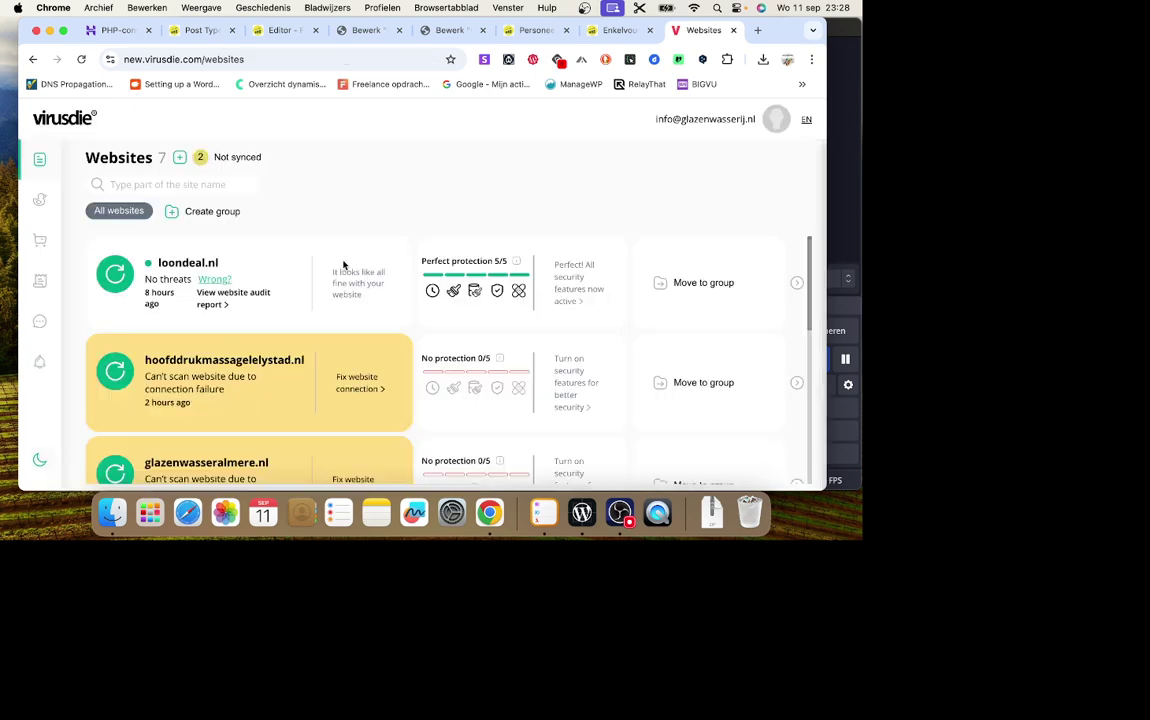
left_click(198, 280)
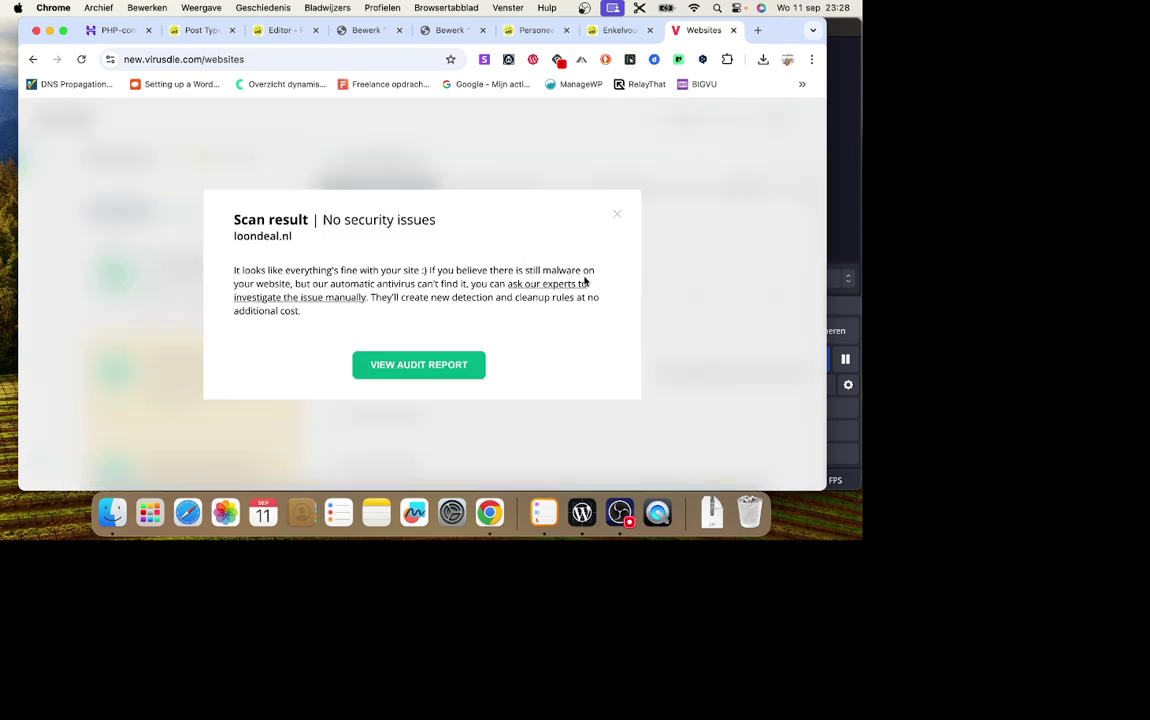
left_click(617, 216)
Show loondeal.nl's Website Firewall stats (3203 page views, 0 blocked) in full screen.
left_click(519, 194)
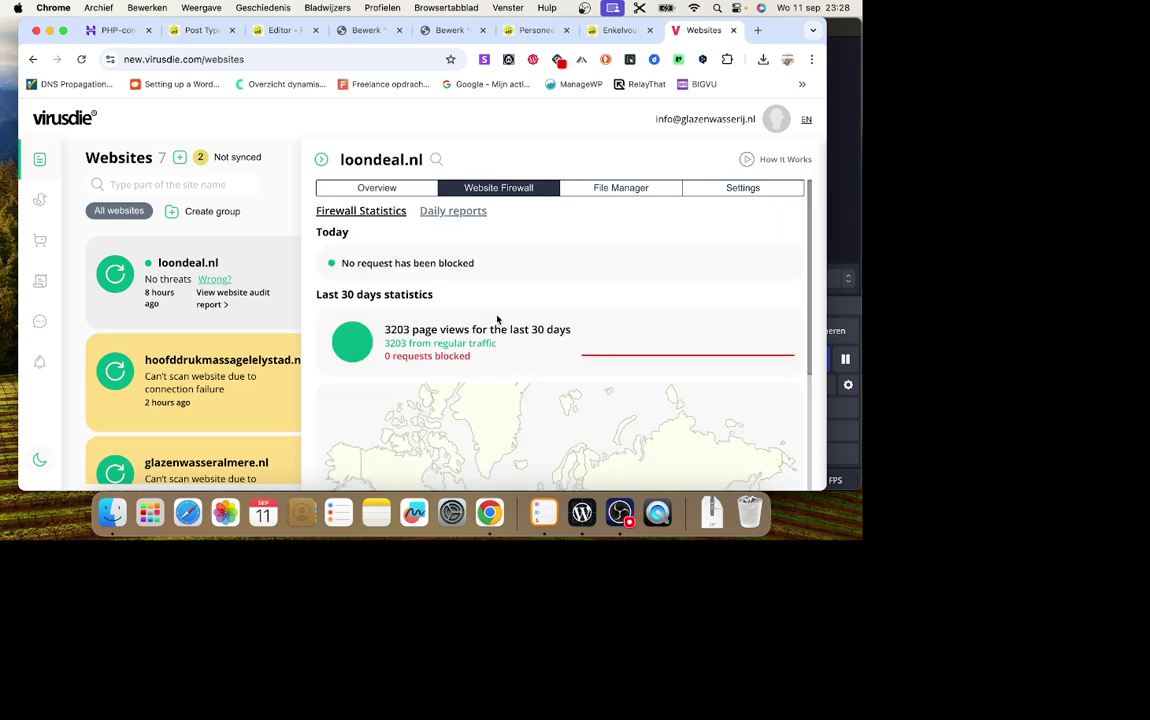
scroll(497, 320, "down", 2)
scroll(497, 320, "down", 2)
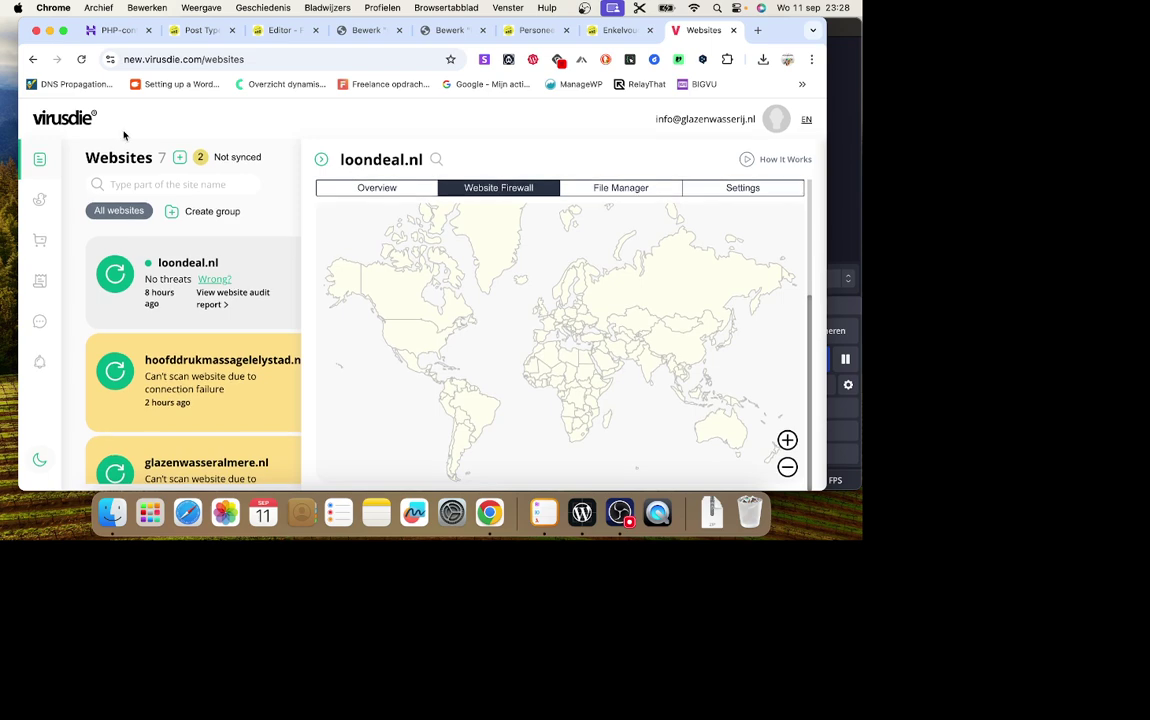
left_click(63, 31)
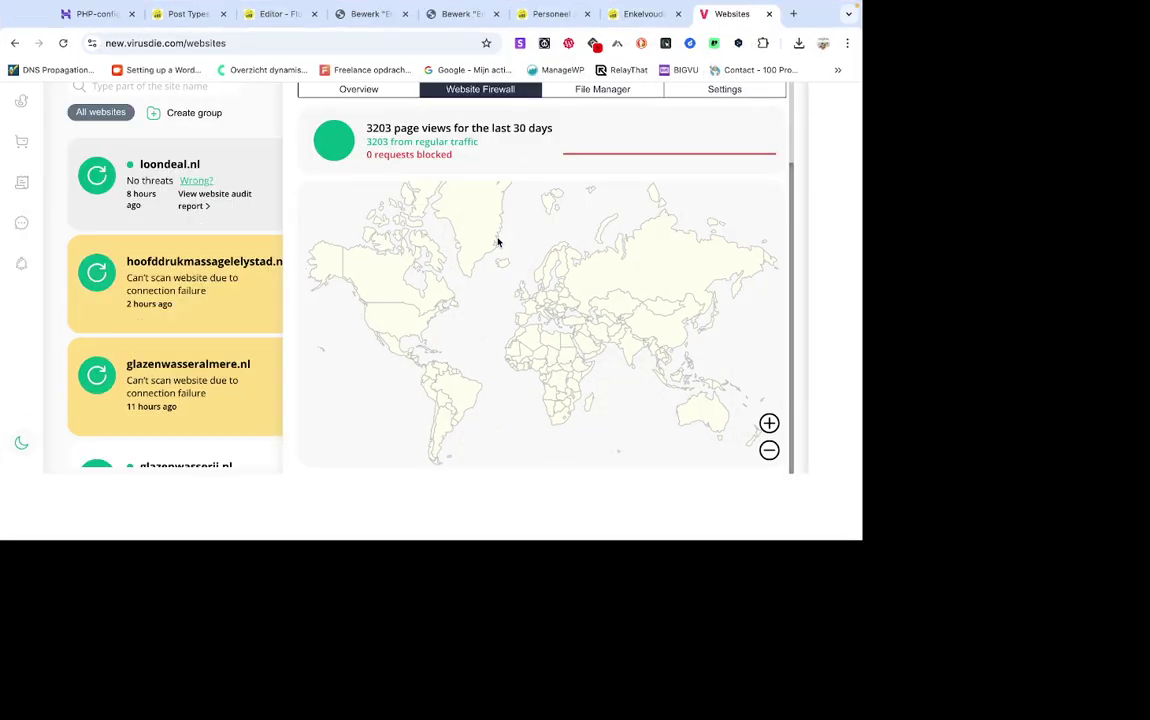
Browse loondeal.nl's File Manager and Settings down to the IP Whitelist, then close Virusdie.
scroll(497, 241, "down", 2)
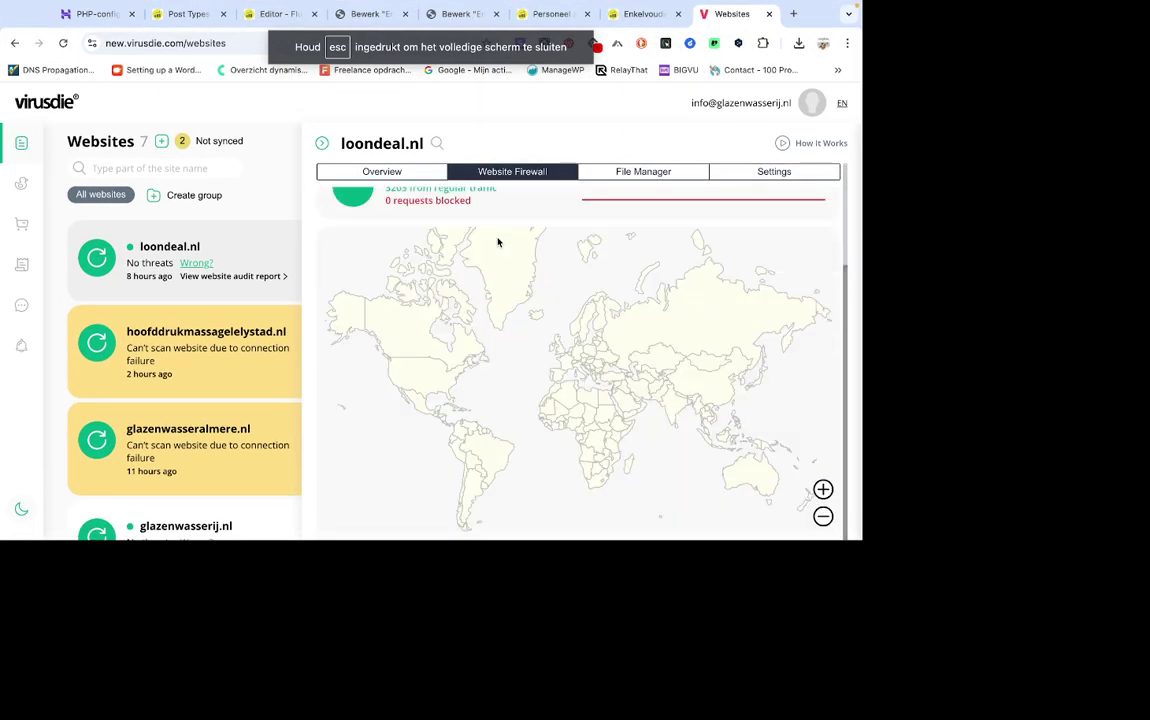
left_click(653, 177)
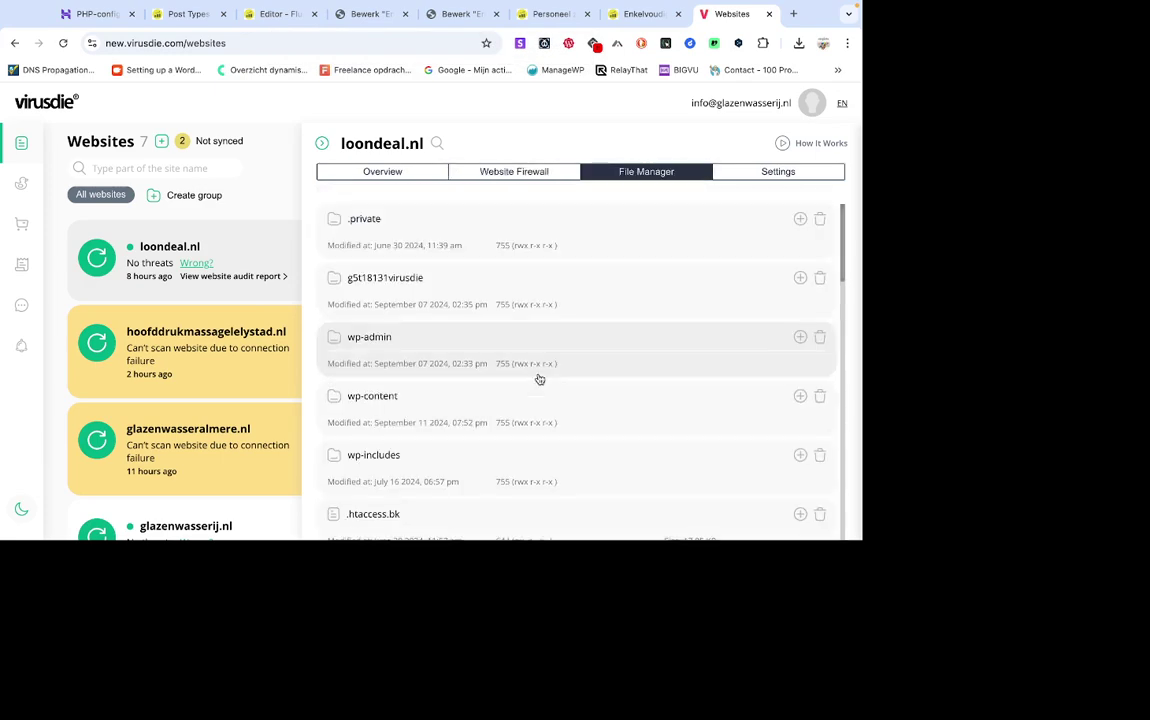
left_click(786, 173)
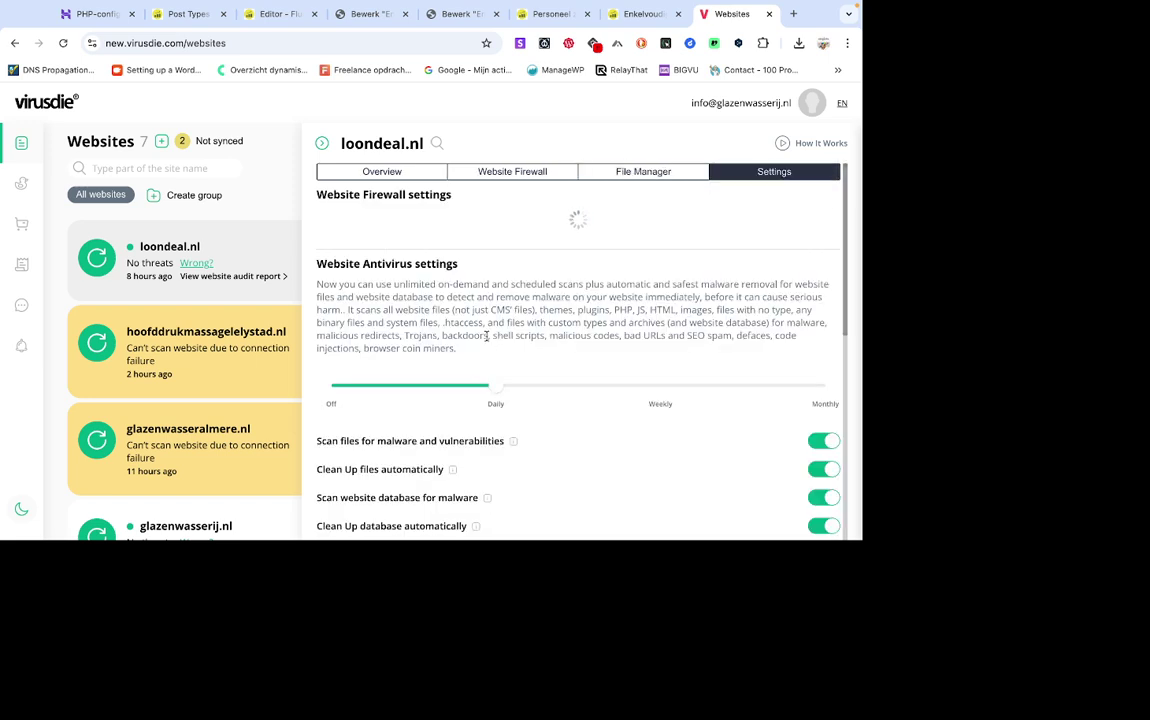
scroll(488, 336, "down", 1)
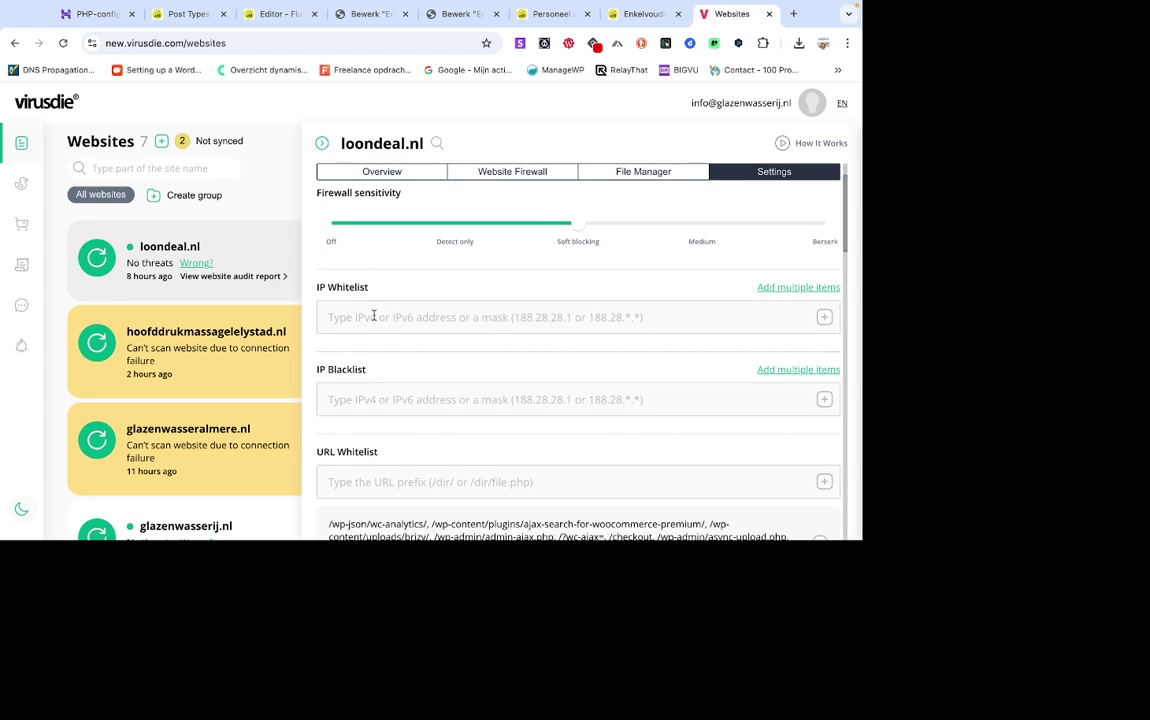
scroll(410, 383, "down", 1)
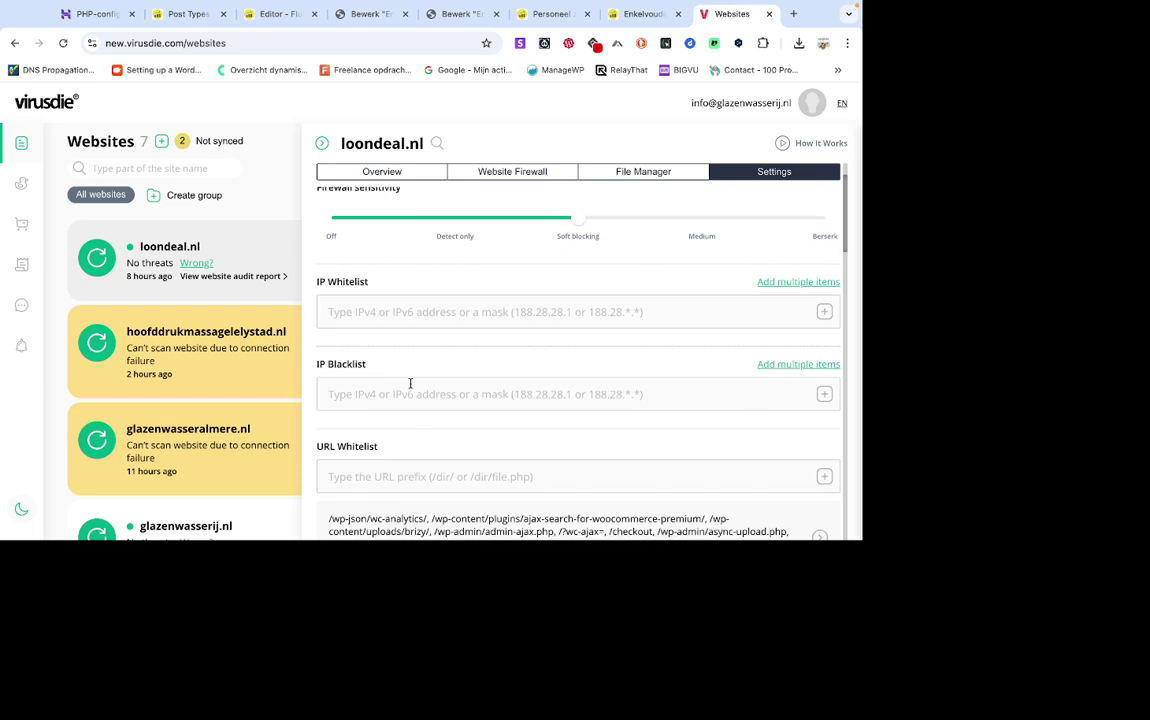
scroll(410, 383, "down", 1)
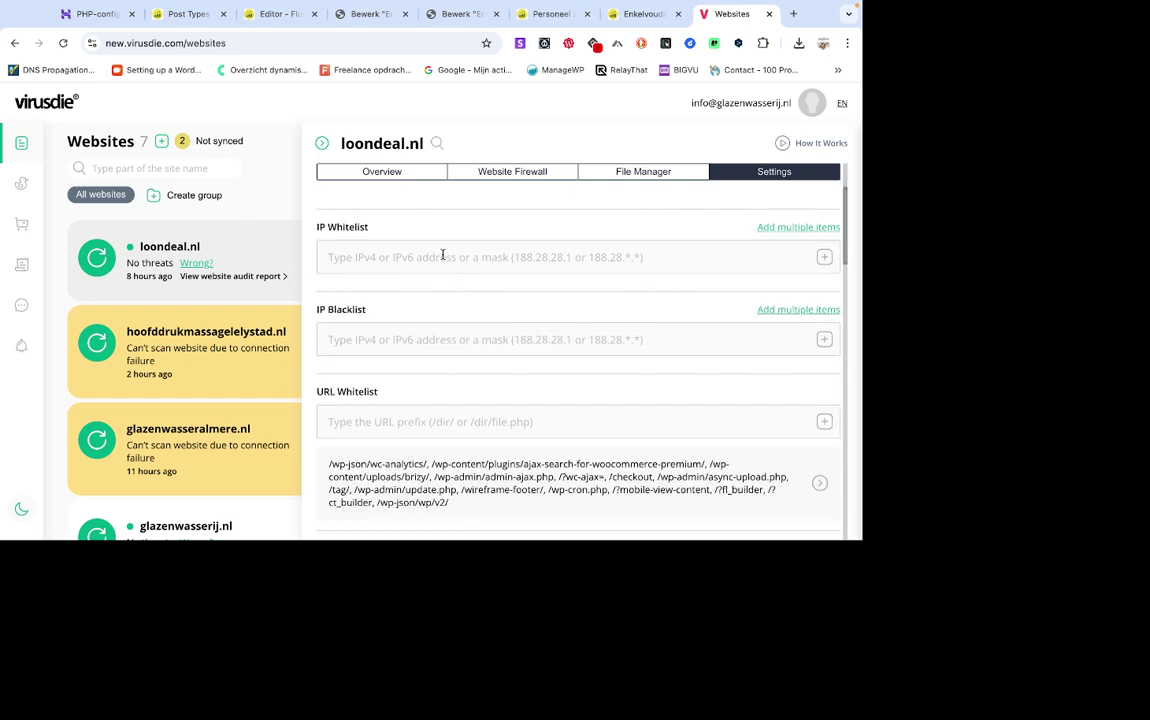
scroll(430, 245, "up", 2)
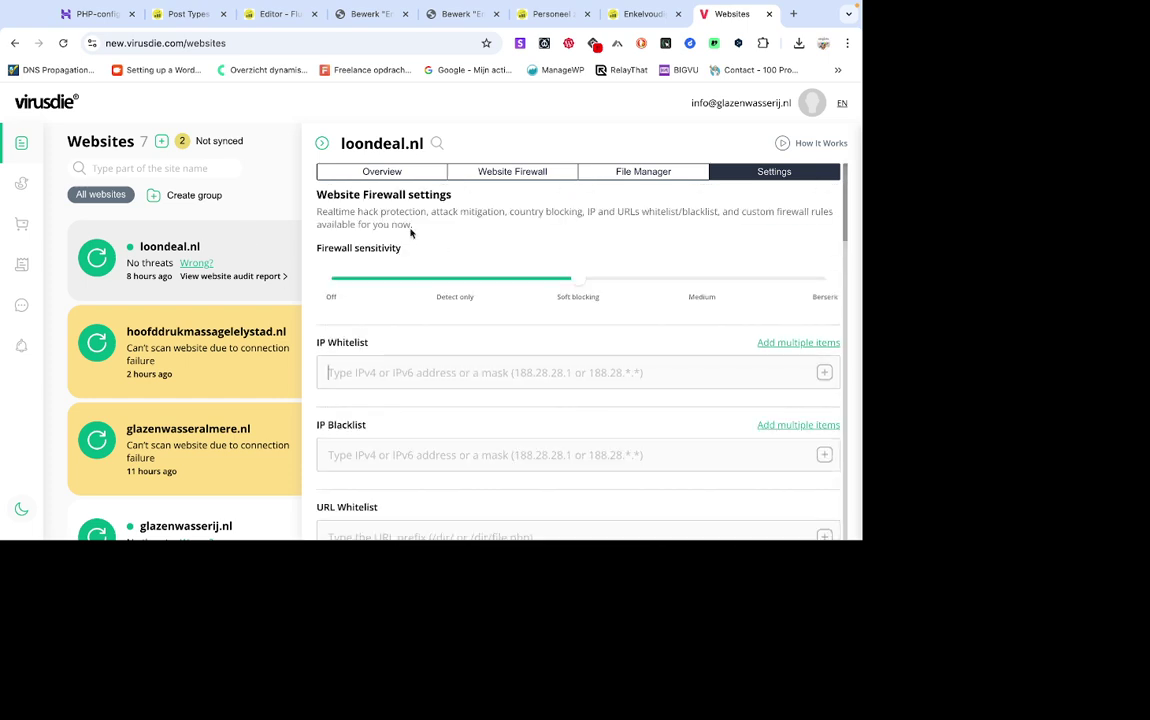
left_click(769, 15)
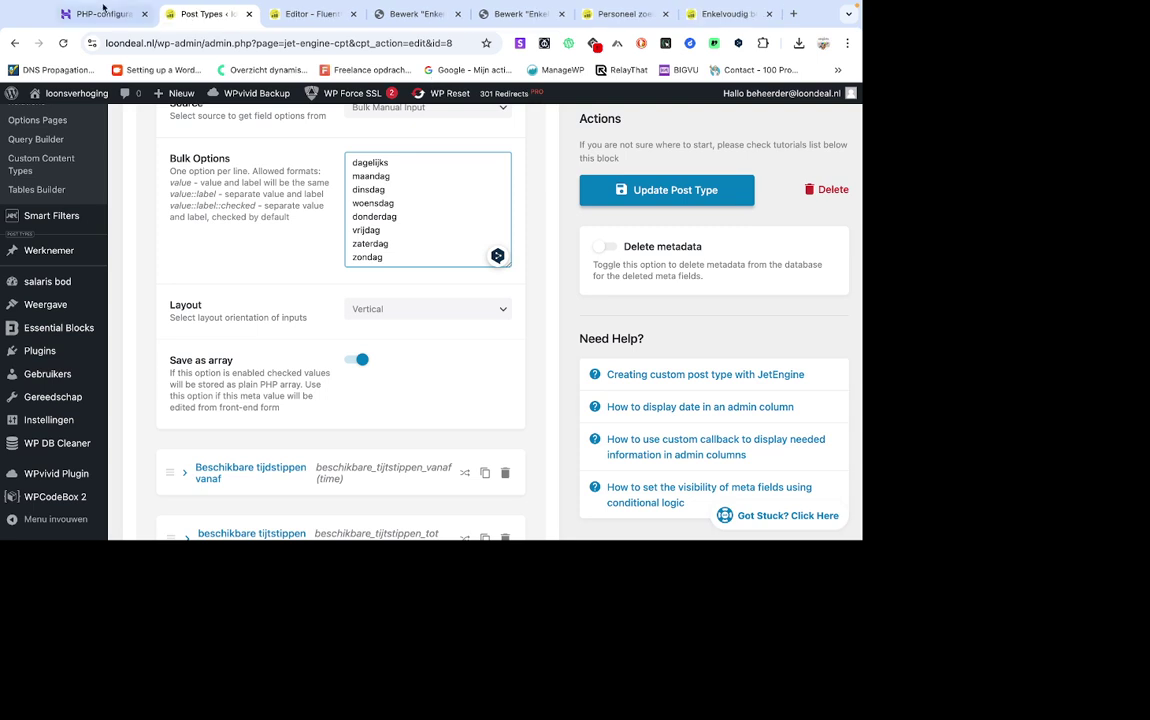
Leave full screen and start a new Chrome incognito window for loading loondeal.nl.
mouse_move(40, 2)
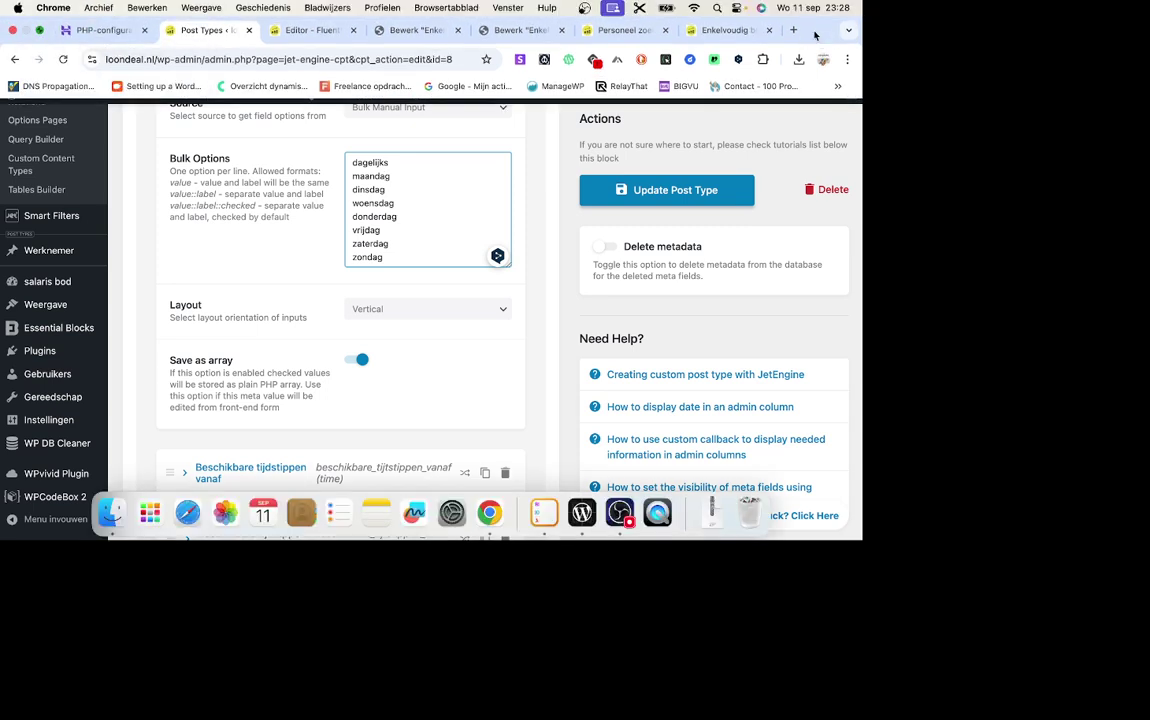
key("ctrl+super+f")
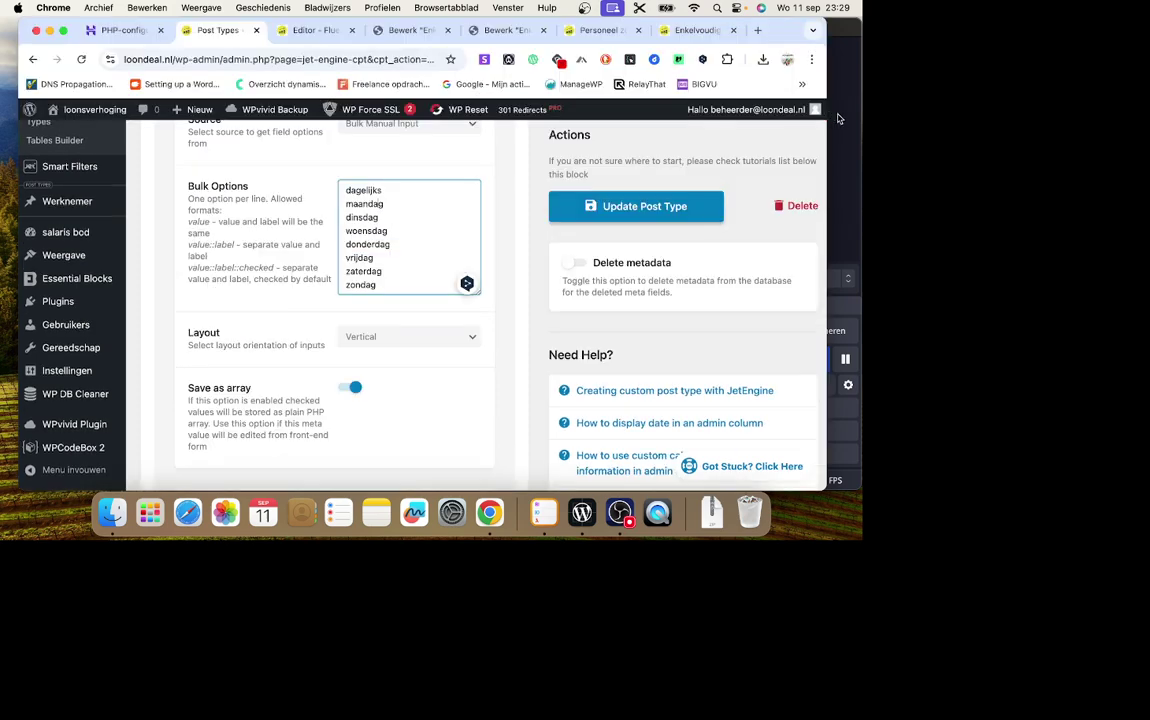
left_click(811, 62)
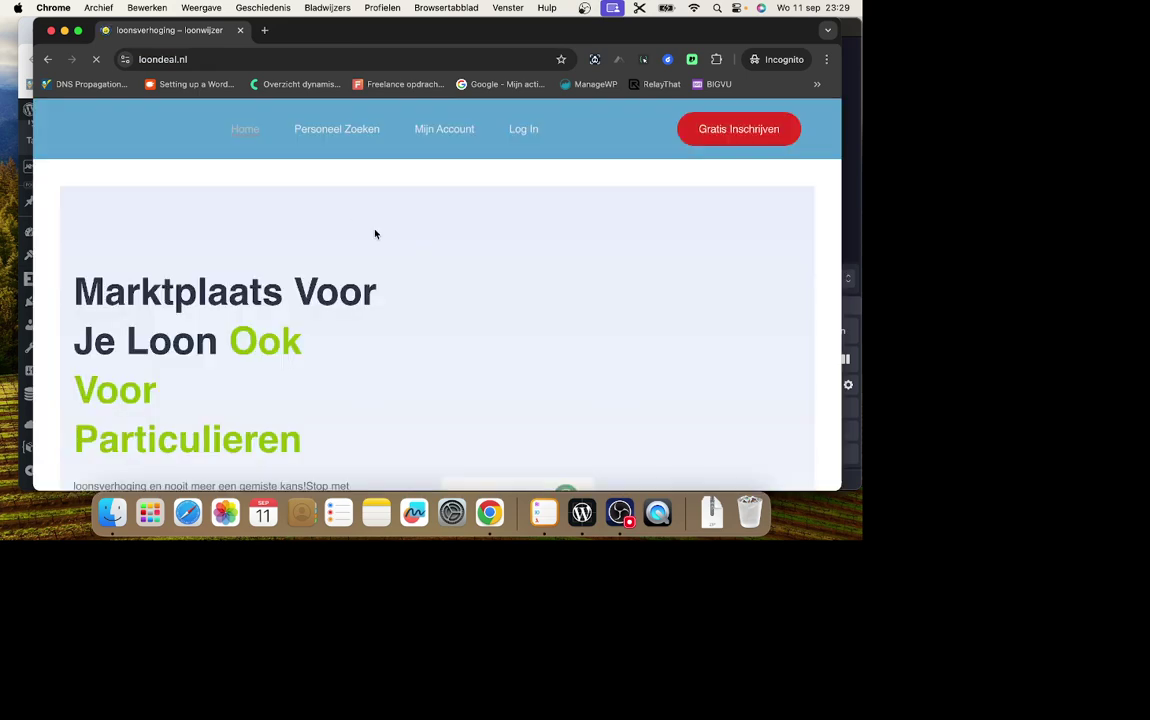
Check that the loondeal.nl homepage loads privately and see which extensions can access it, then close the incognito window.
scroll(478, 228, "down", 1)
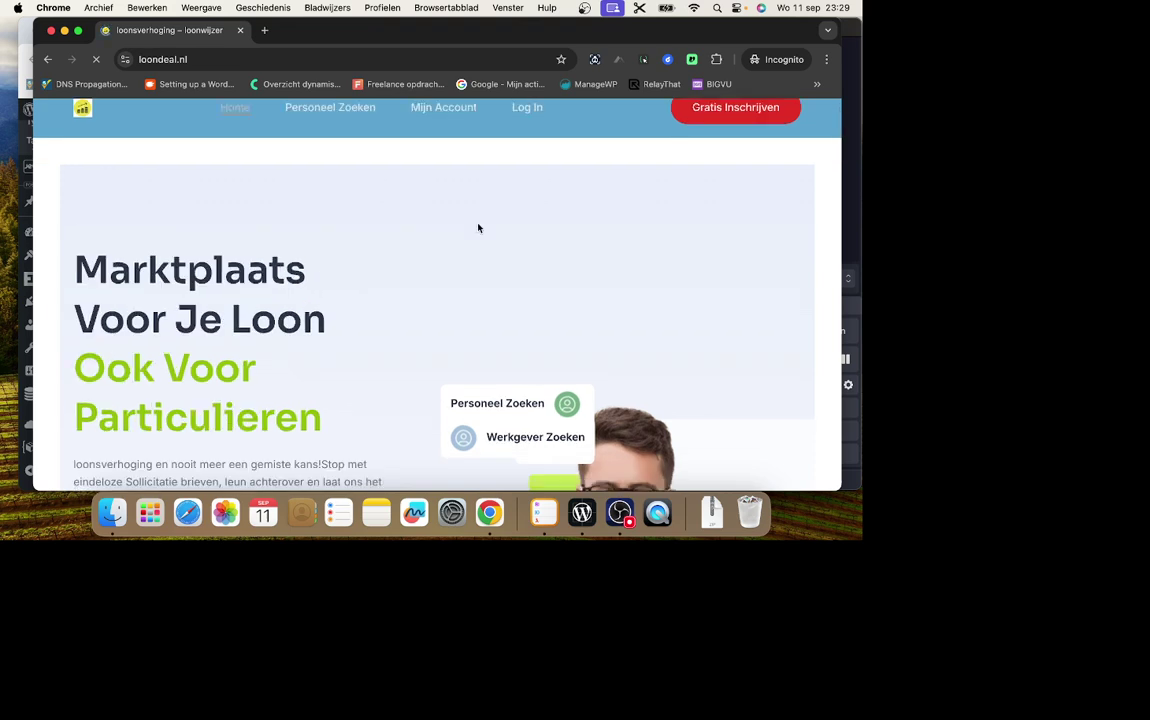
left_click(716, 60)
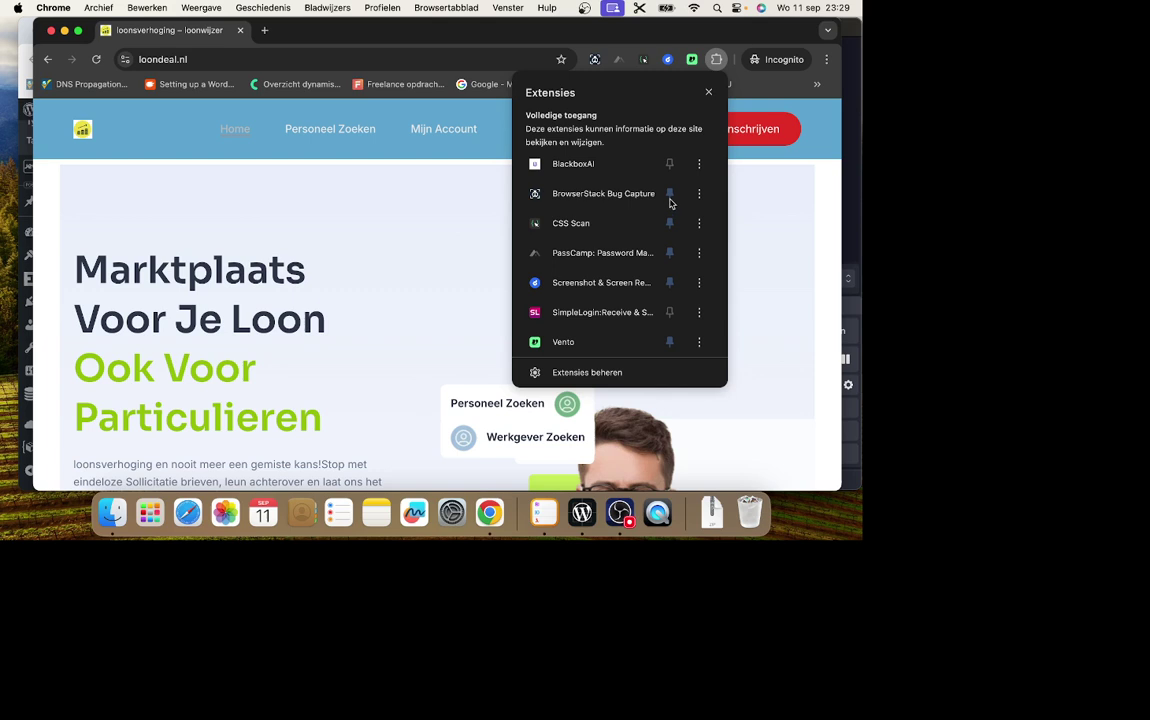
left_click(410, 278)
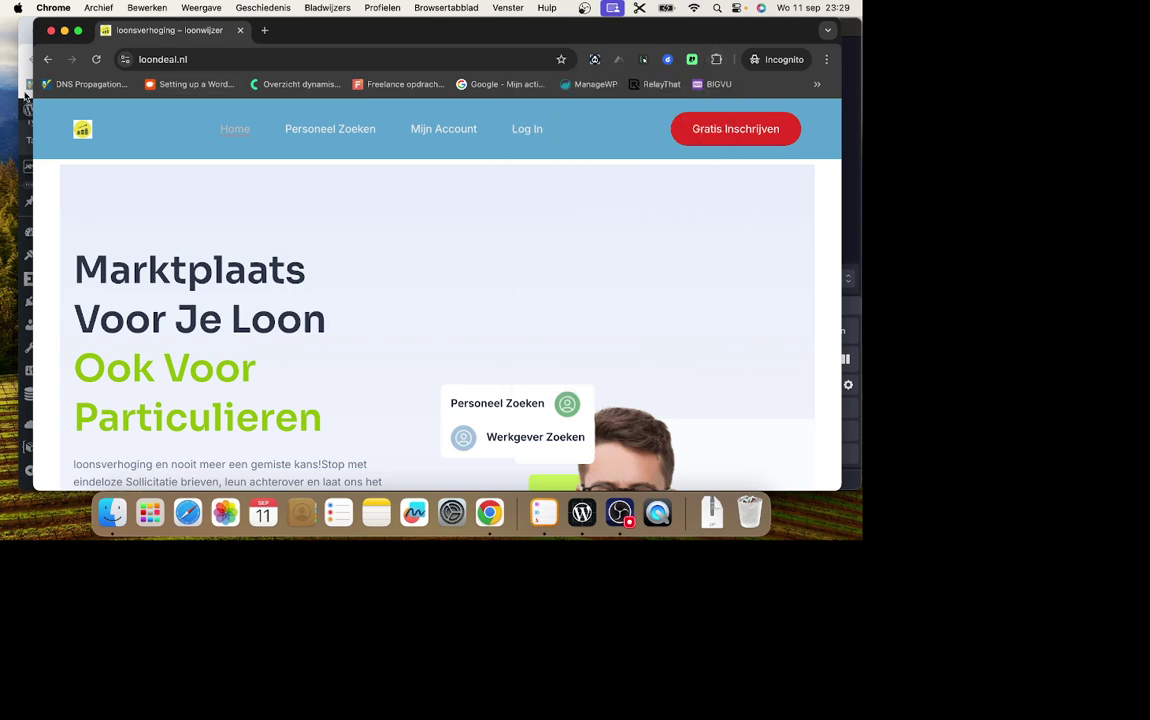
left_click(51, 30)
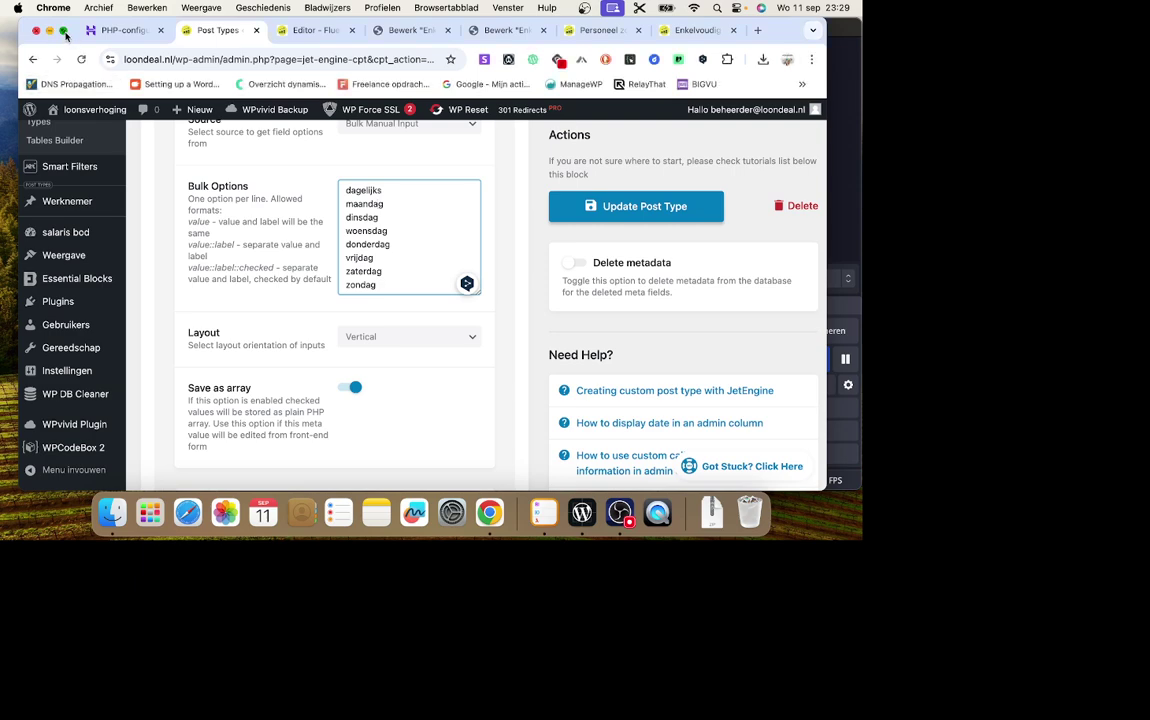
left_click(64, 31)
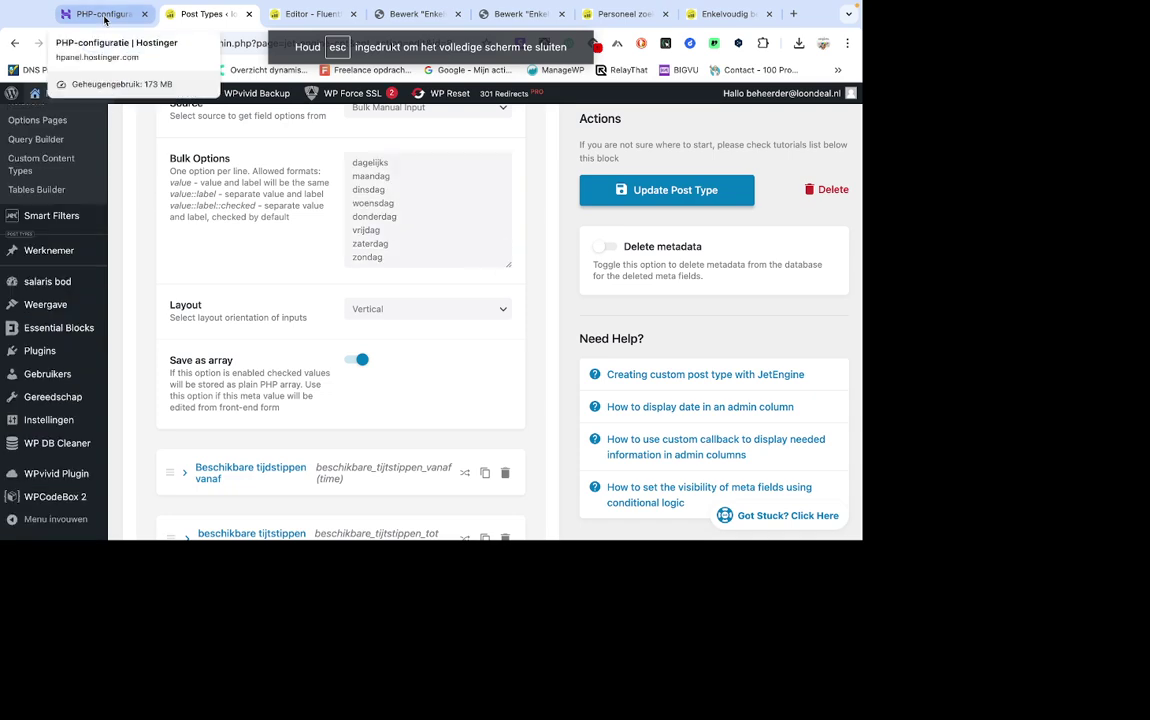
left_click(104, 14)
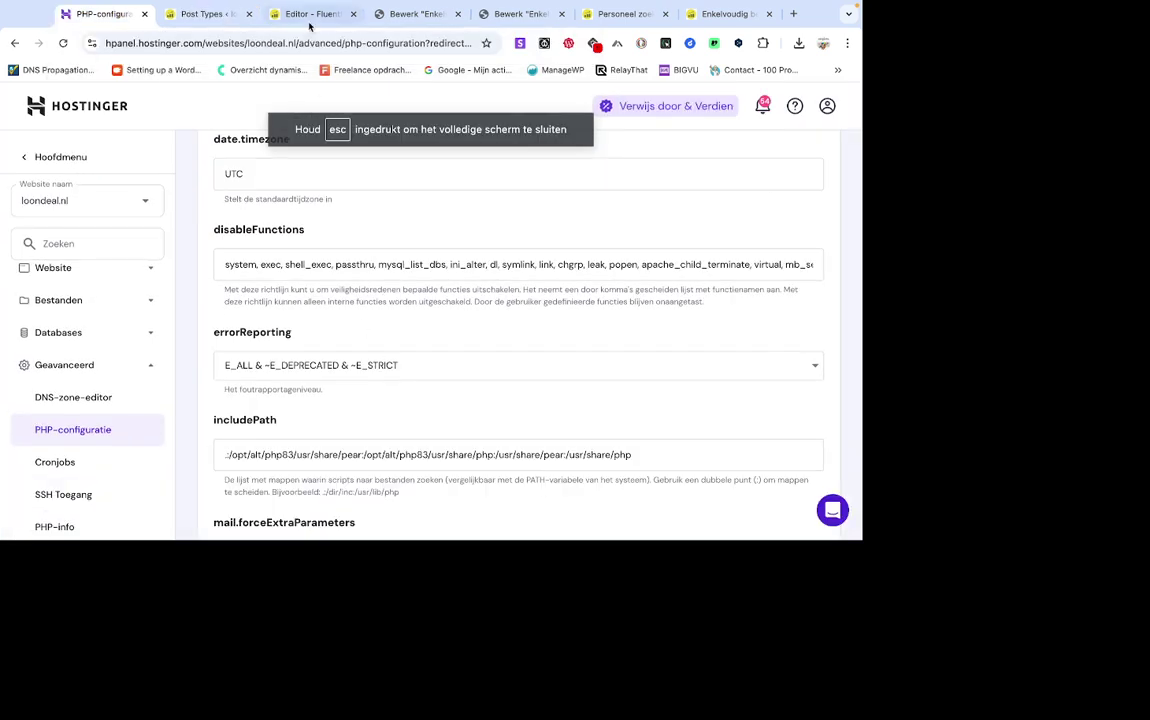
left_click(306, 16)
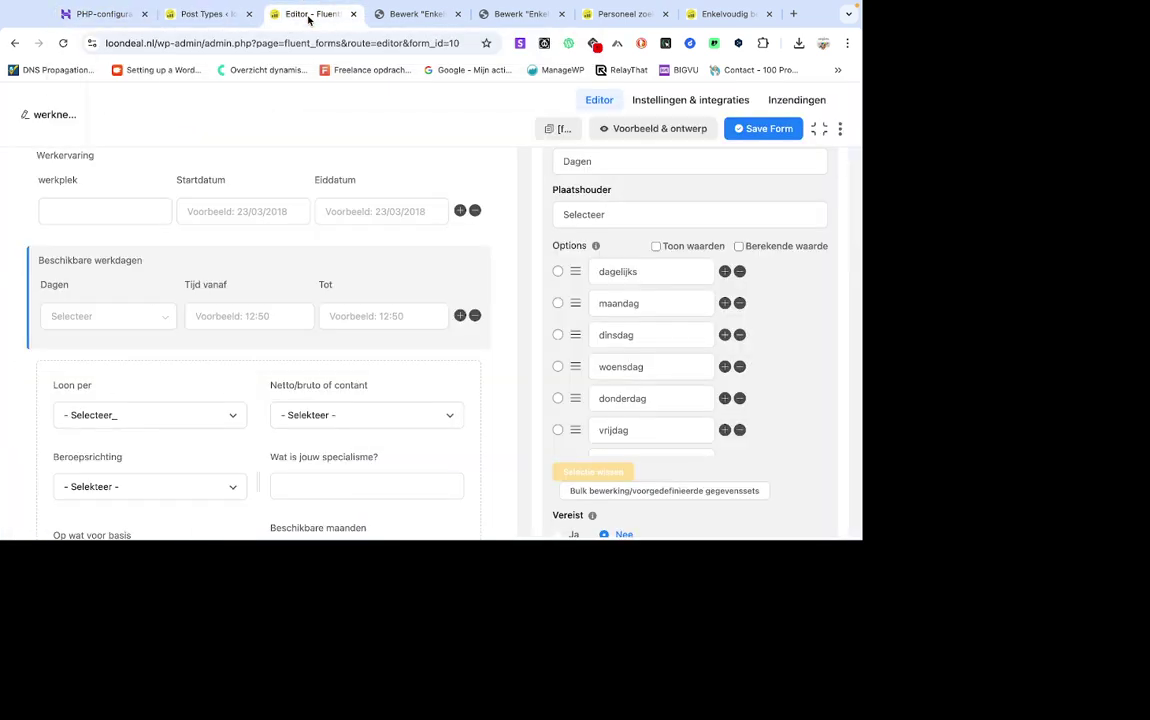
left_click(222, 14)
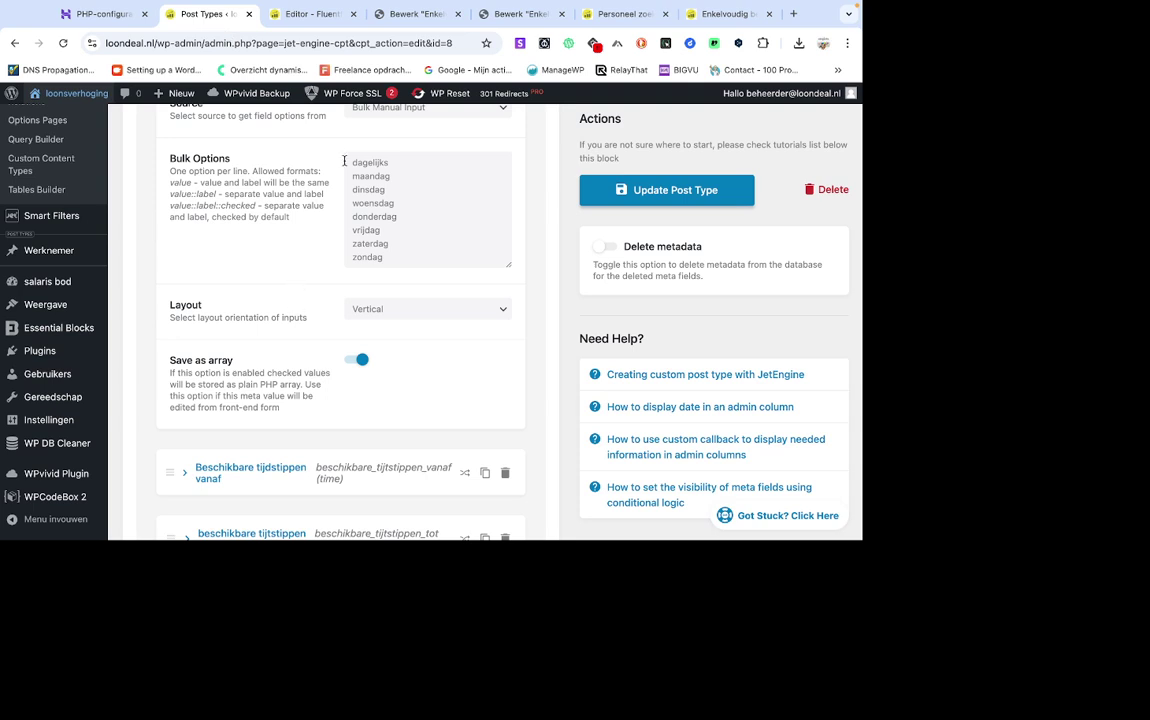
Switch to the Elementor editor and scroll the preview to the Beschikbare dagen row (dagelijks, 12:00, 02:00).
left_click(412, 14)
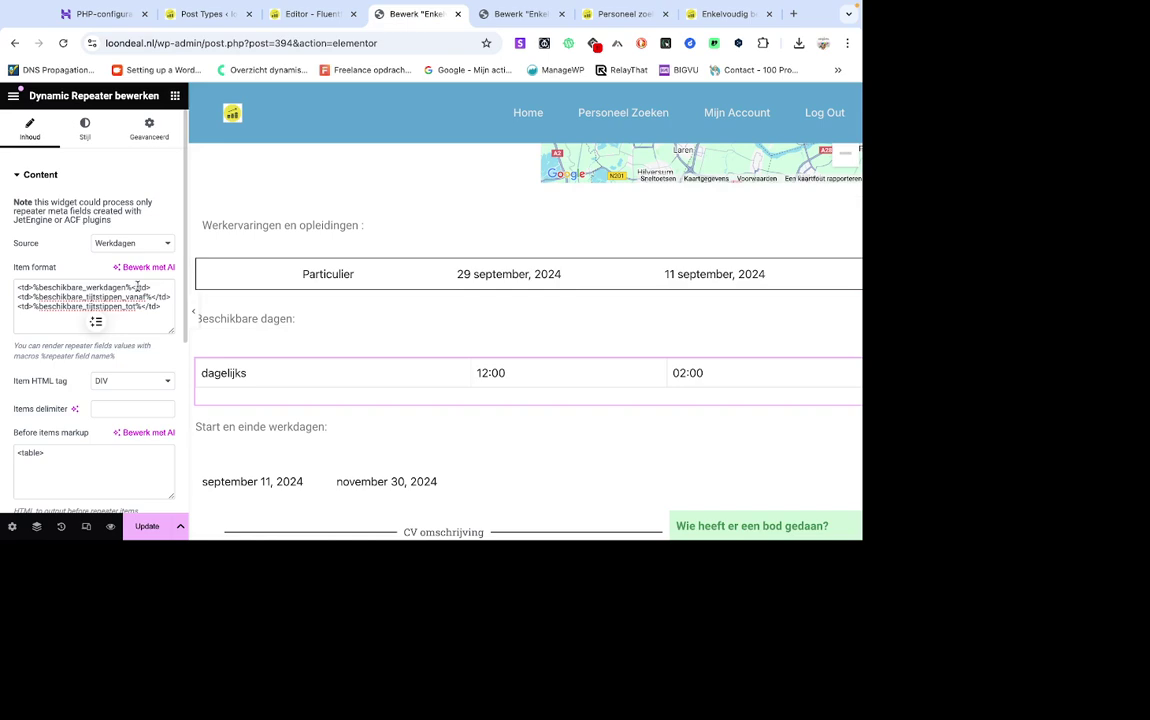
scroll(239, 286, "down", 2)
scroll(239, 286, "down", 6)
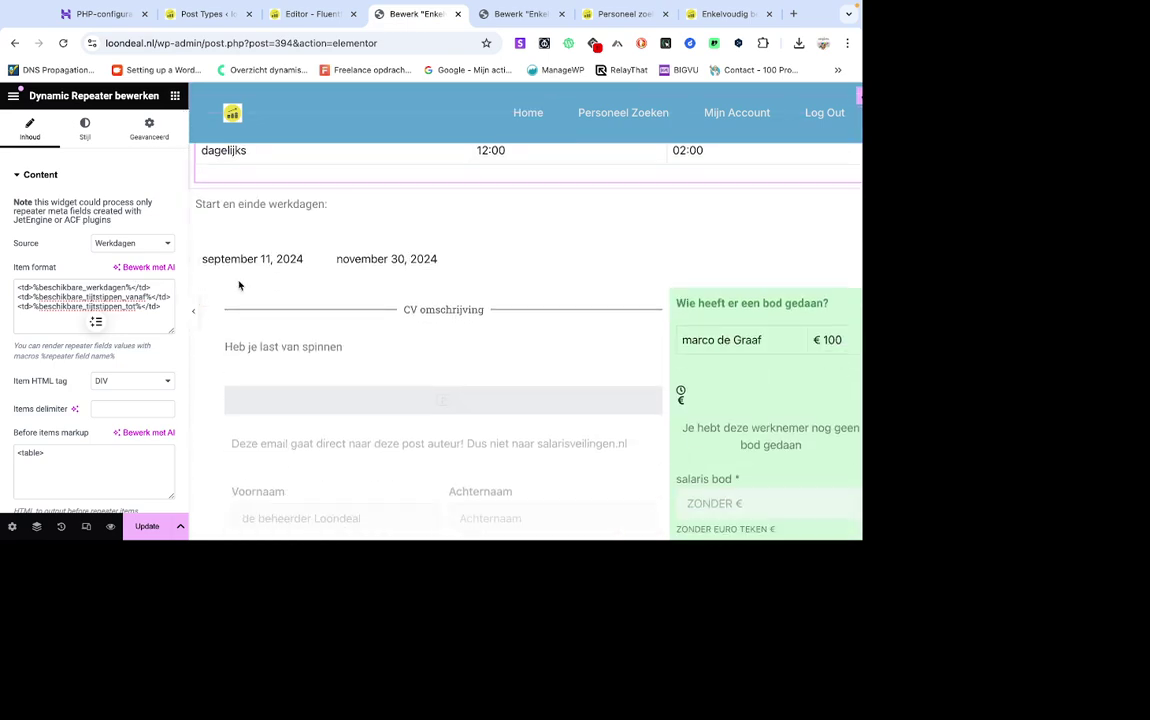
scroll(239, 284, "down", 5)
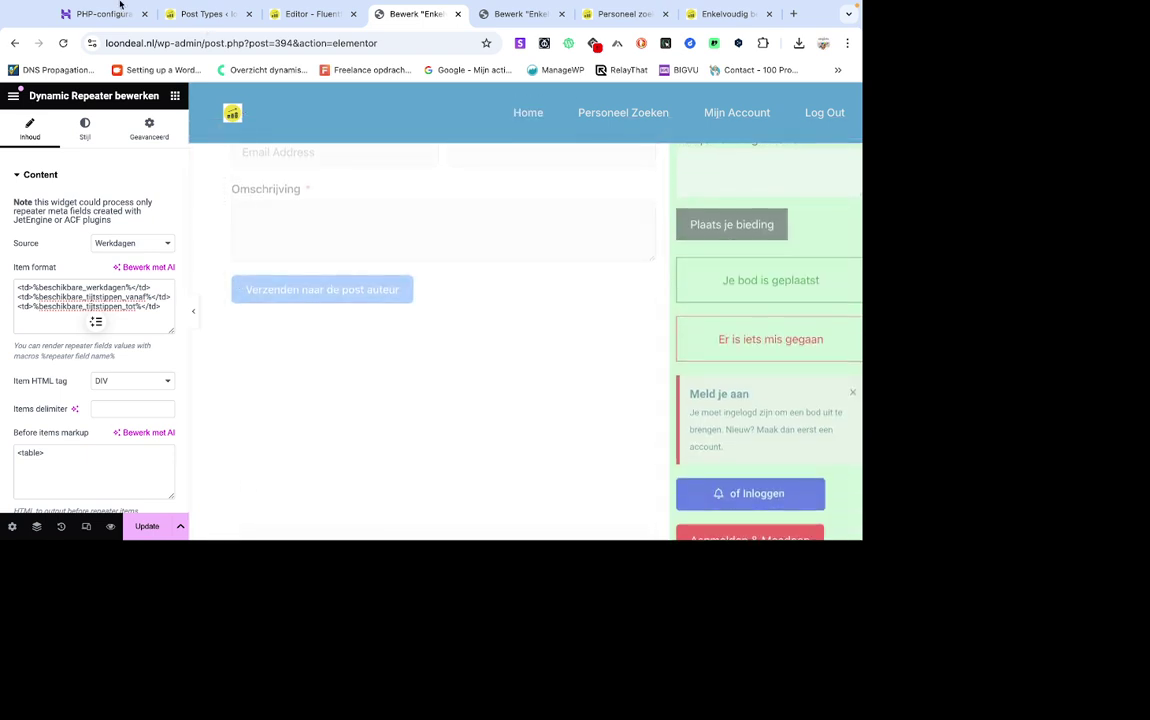
Exit full screen and shift the browser window further left.
mouse_move(108, 3)
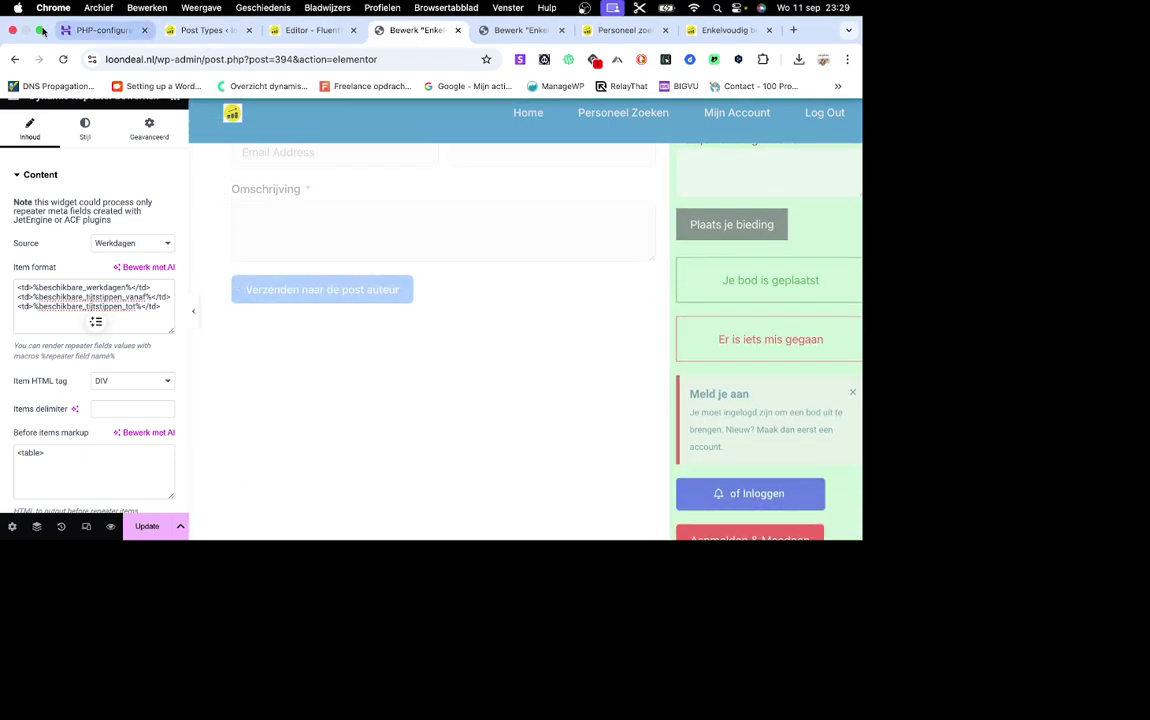
mouse_move(40, 33)
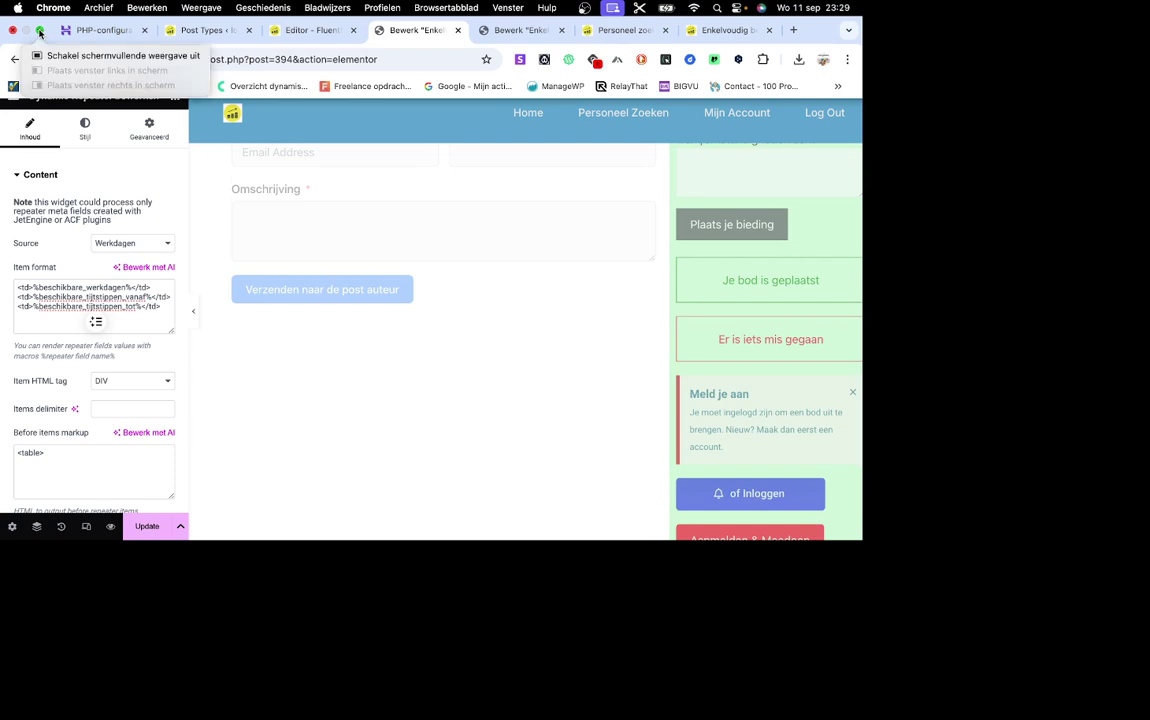
left_click(40, 33)
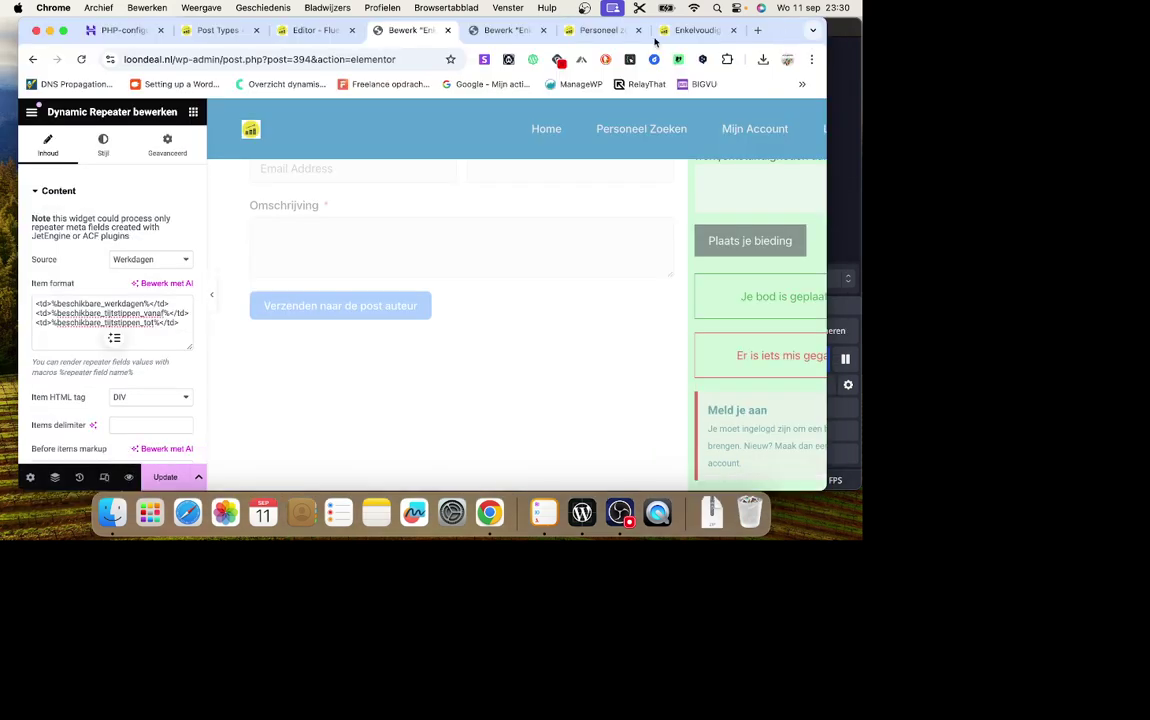
left_click_drag(591, 38, 550, 45)
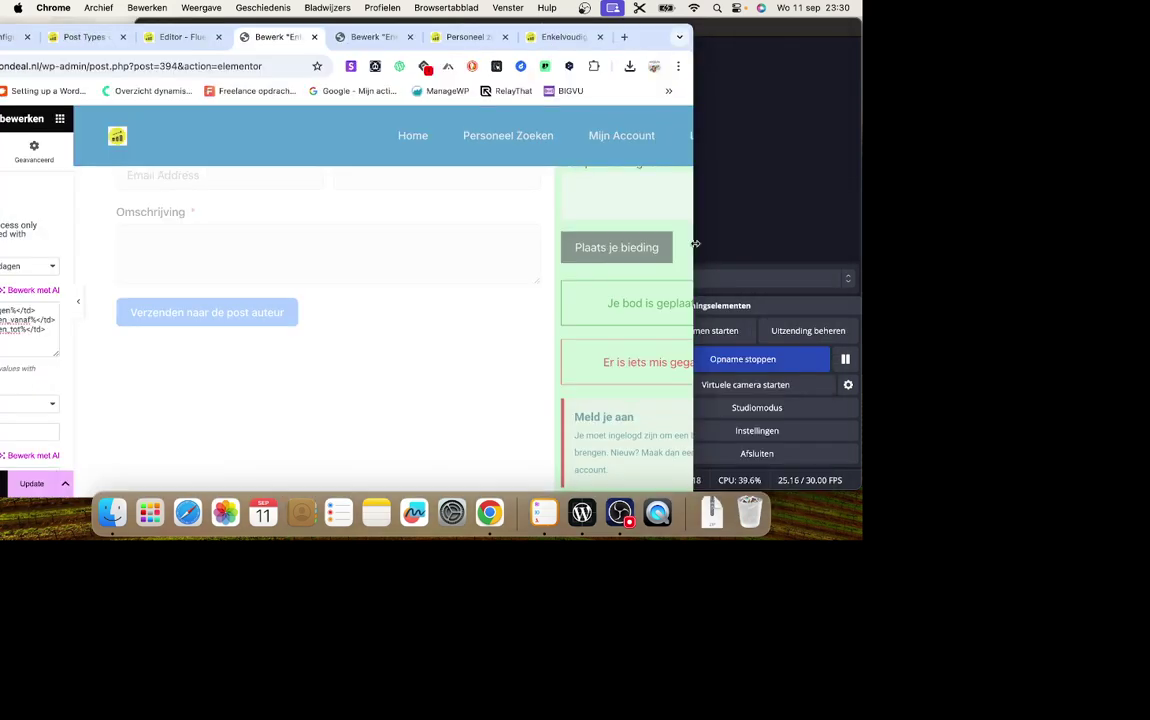